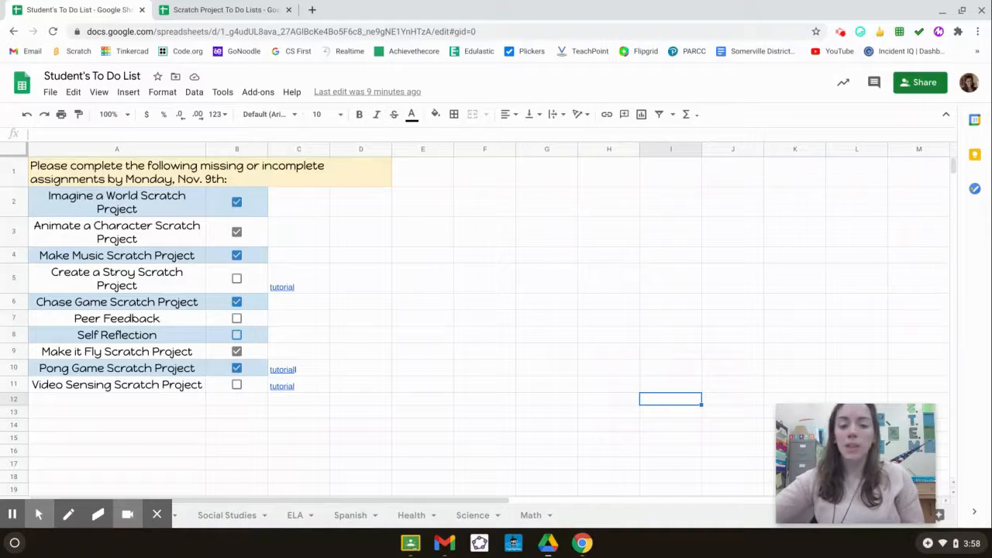
# Step: Try ticking the checkbox for "Create a Stroy Scratch Project" on the A&GD sheet, and clear it again
pyautogui.click(156, 516)
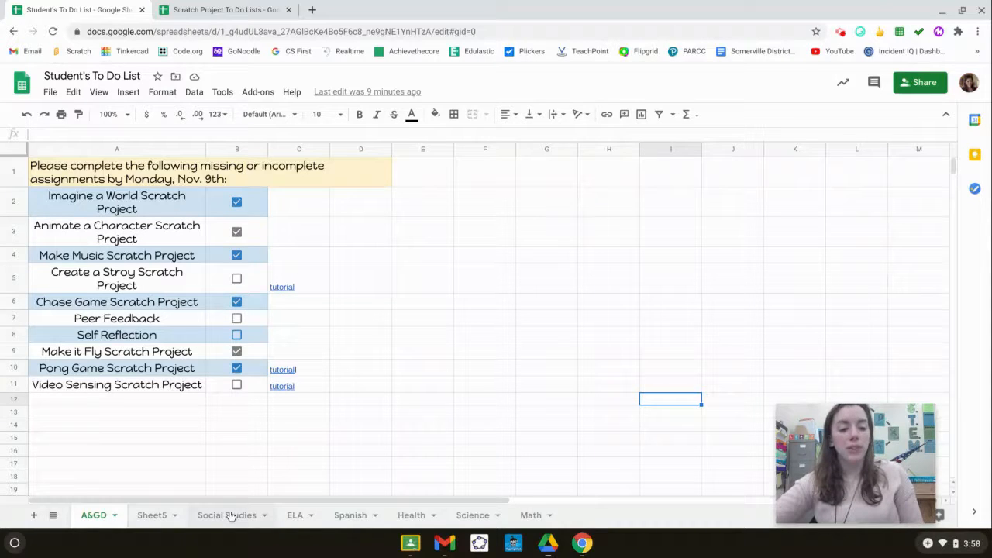
pyautogui.click(254, 281)
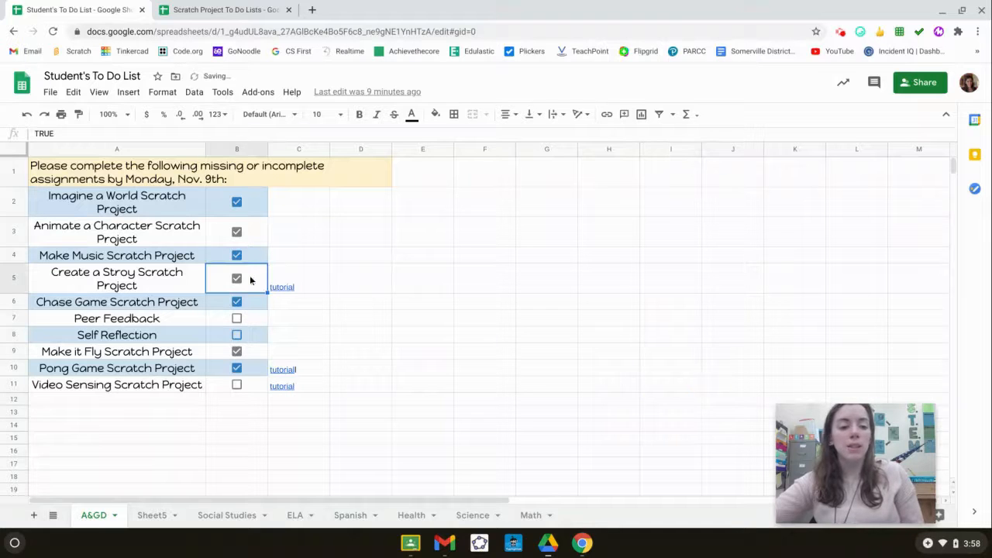
pyautogui.click(237, 280)
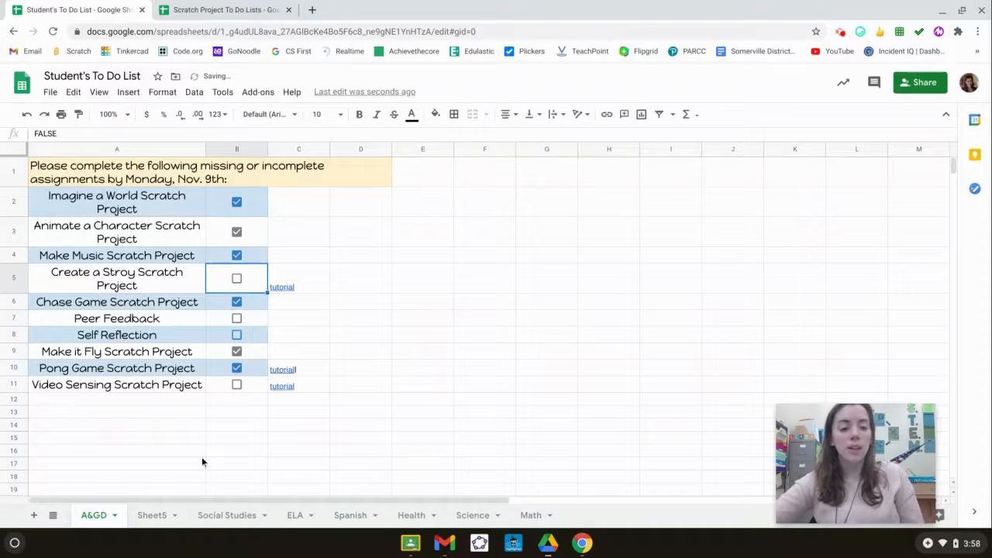
# Step: View the Social Studies and Spanish to-do sheets, and return to the A&GD sheet
pyautogui.click(221, 515)
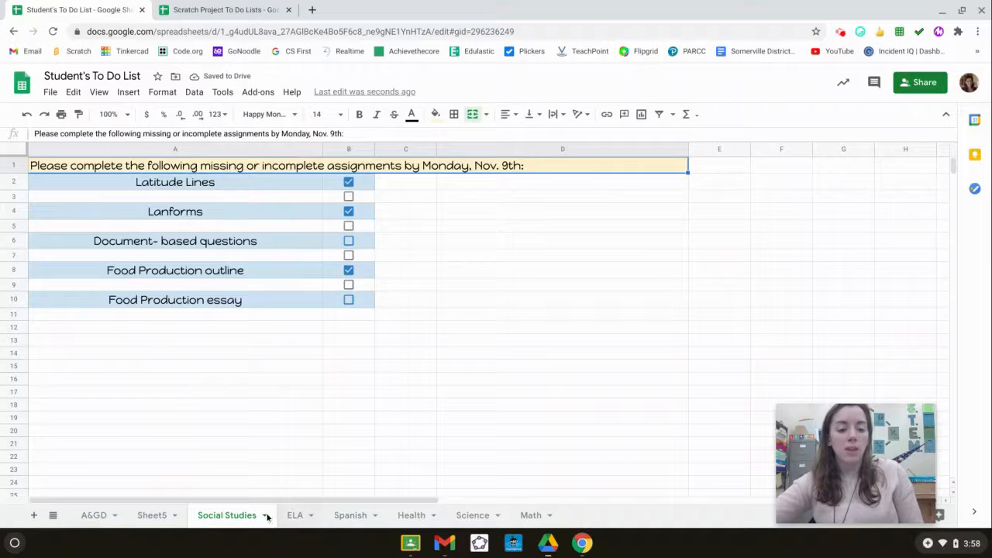
pyautogui.click(341, 519)
pyautogui.click(92, 514)
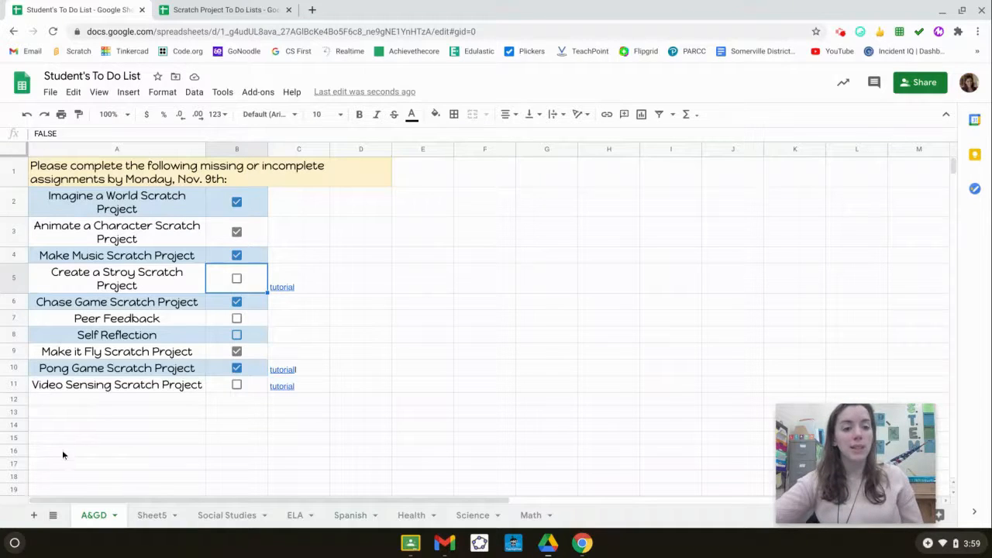
# Step: Examine the available fonts and the full font catalogue's script, show and sort options, and leave without choosing a font
pyautogui.click(268, 116)
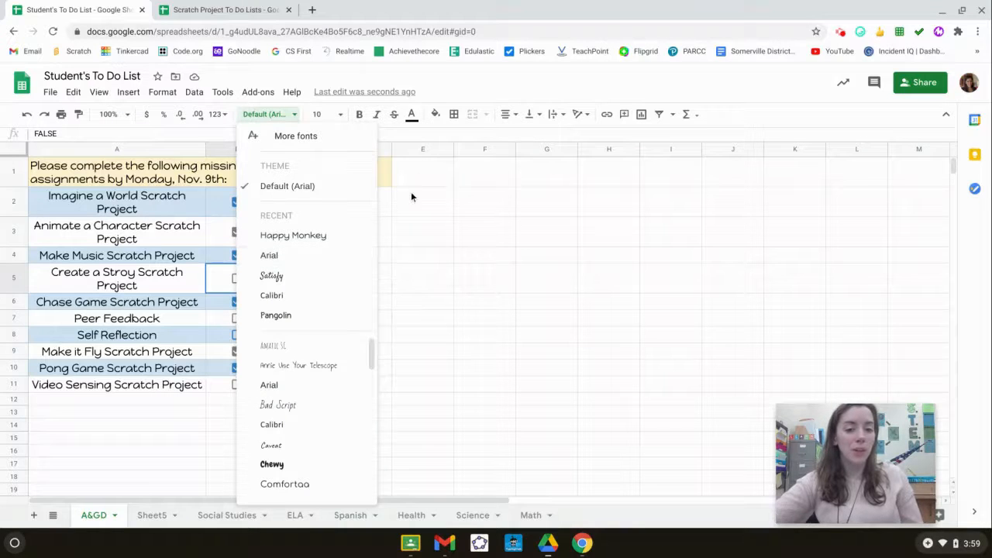
pyautogui.click(475, 245)
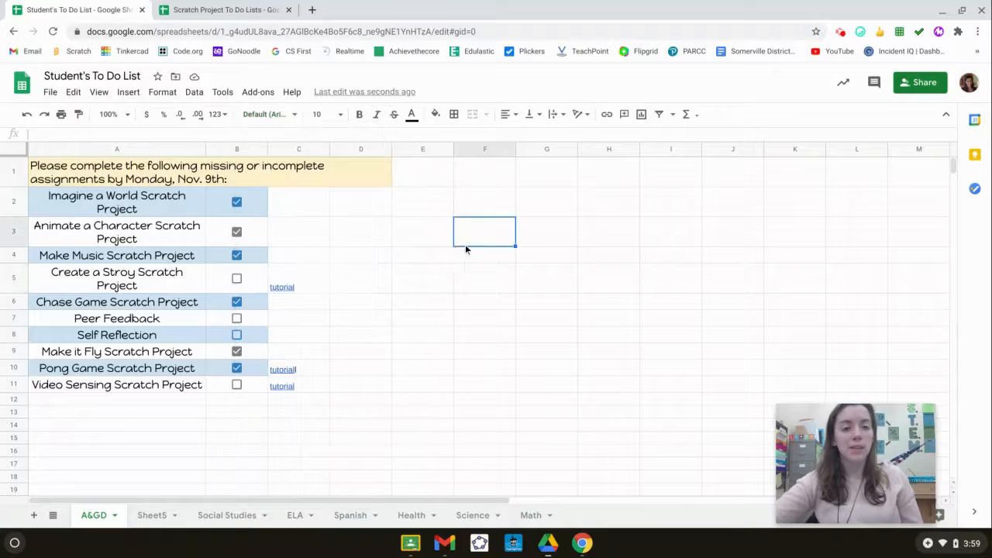
pyautogui.click(298, 116)
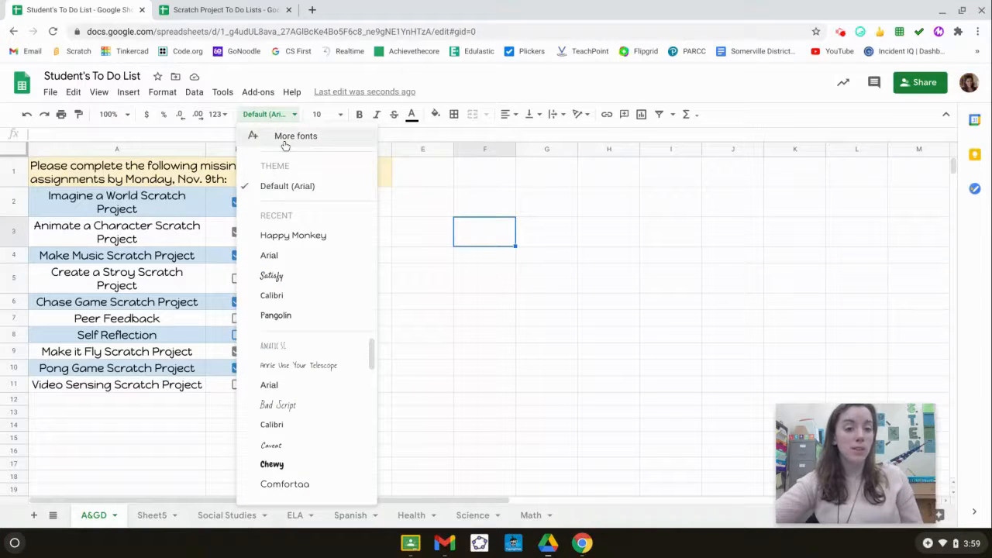
pyautogui.click(294, 137)
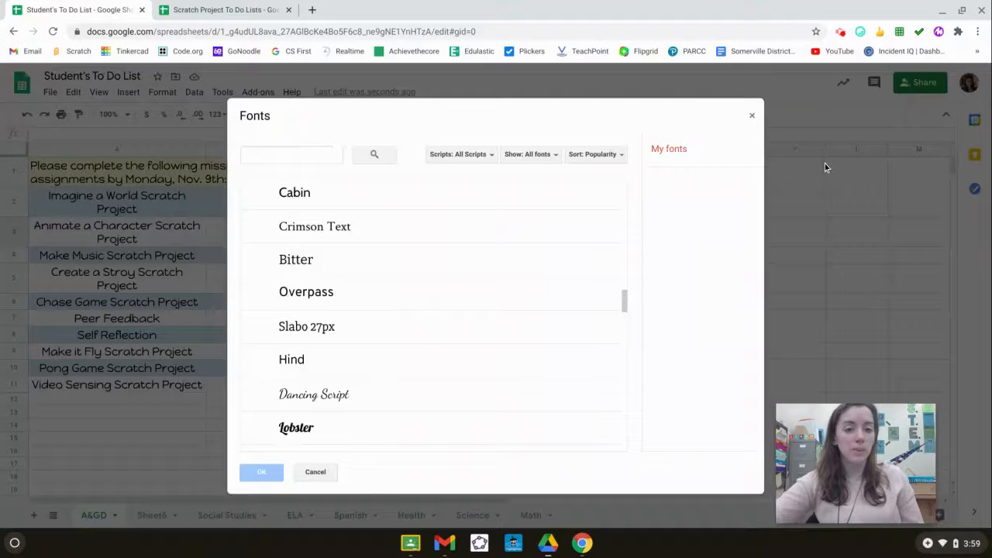
pyautogui.click(471, 154)
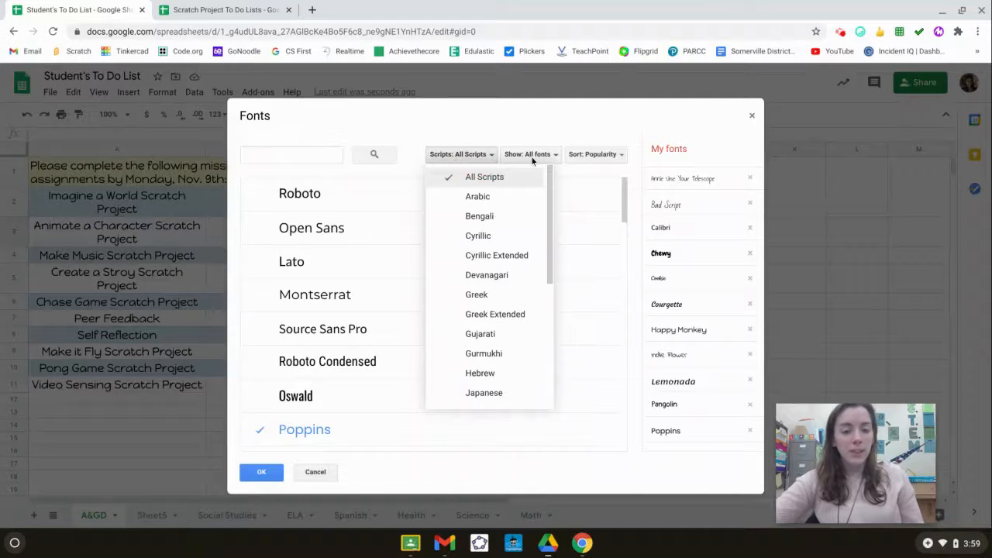
pyautogui.scroll(-2, 516, 224)
pyautogui.scroll(2, 517, 227)
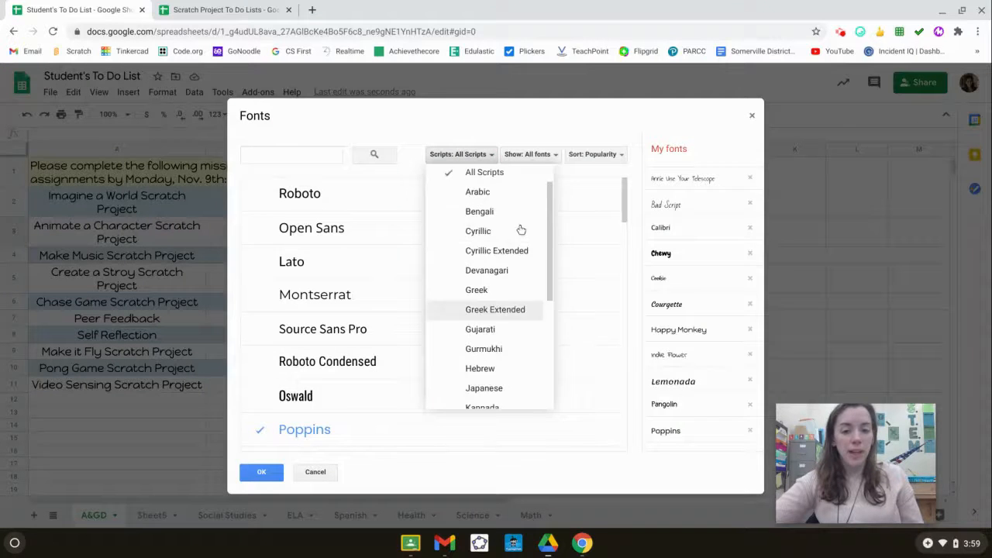
pyautogui.click(530, 154)
pyautogui.click(616, 154)
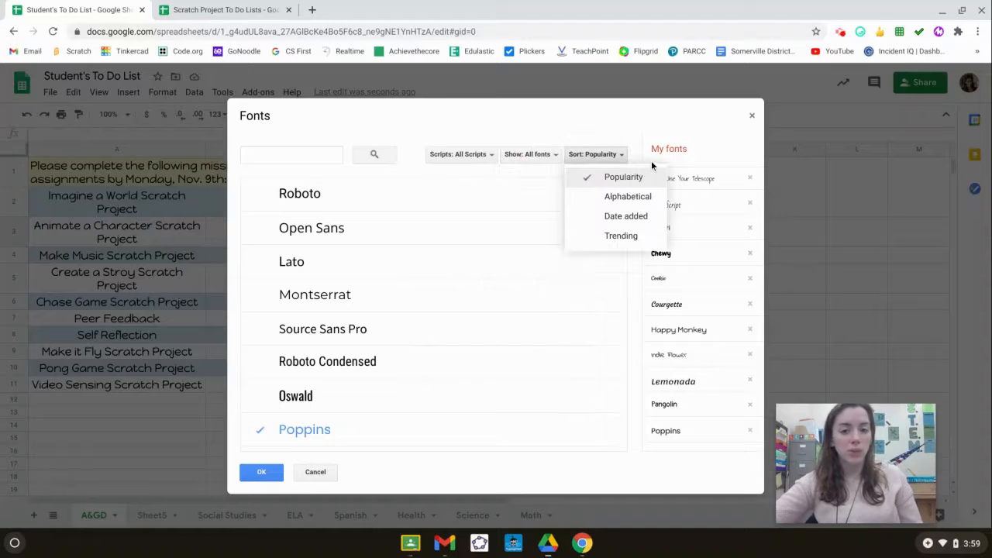
pyautogui.click(309, 478)
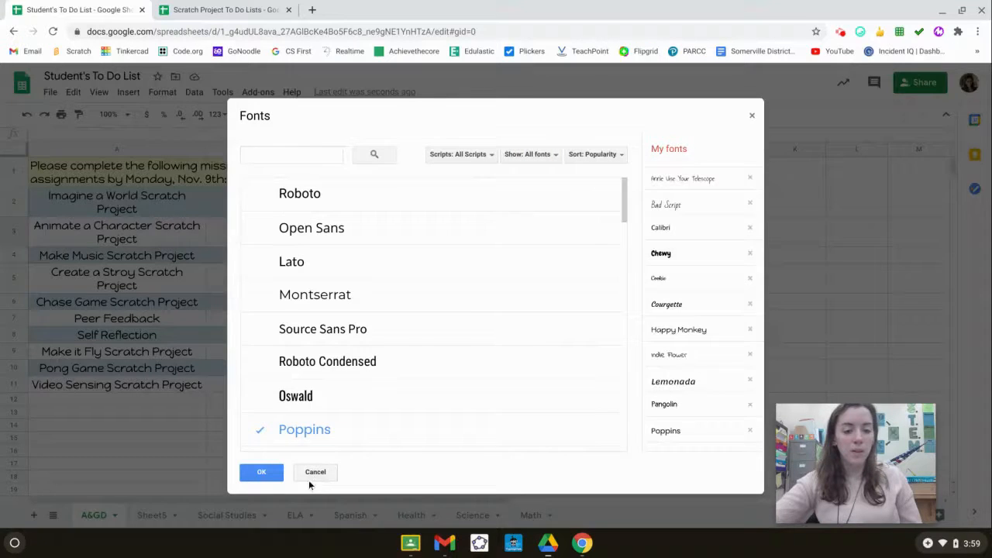
pyautogui.click(308, 476)
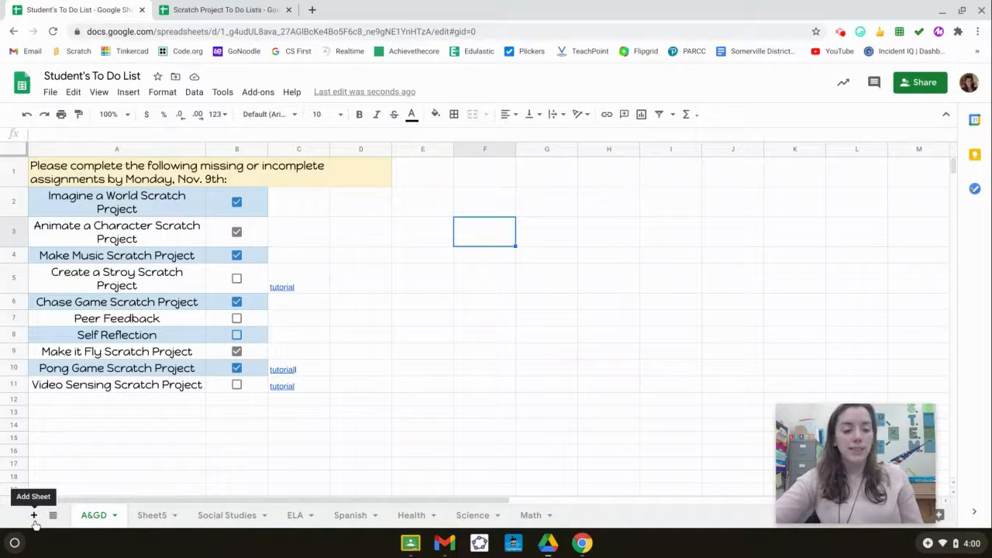
pyautogui.click(147, 521)
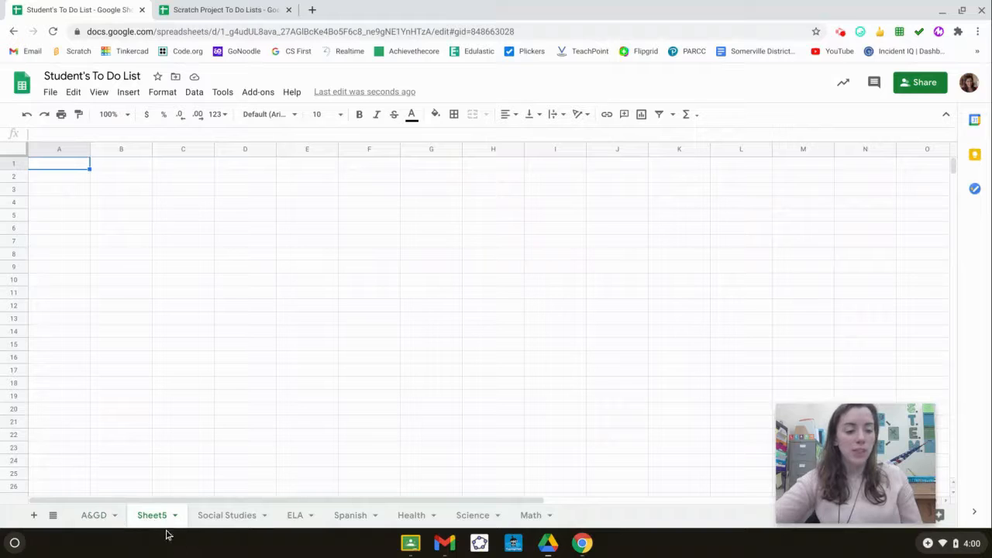
pyautogui.doubleClick(159, 516)
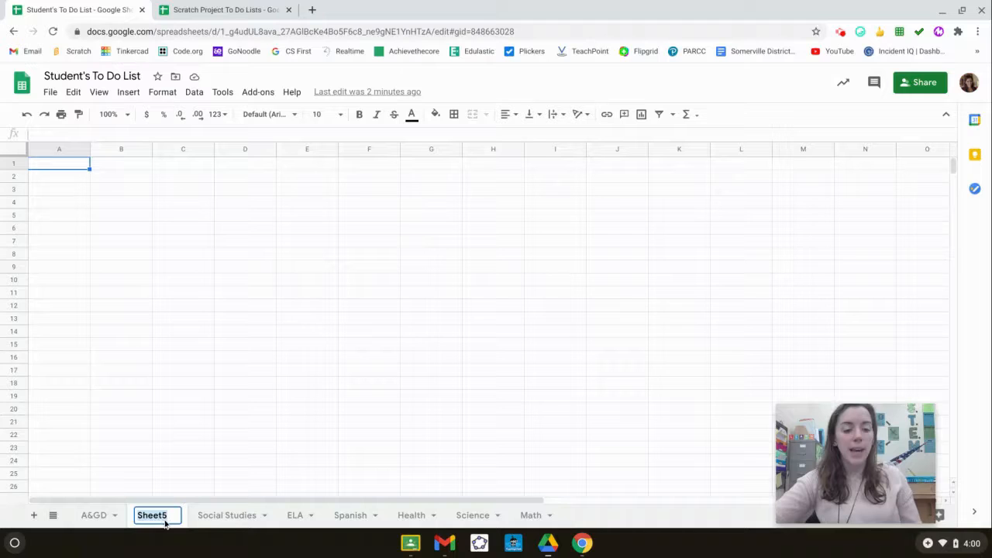
pyautogui.click(133, 385)
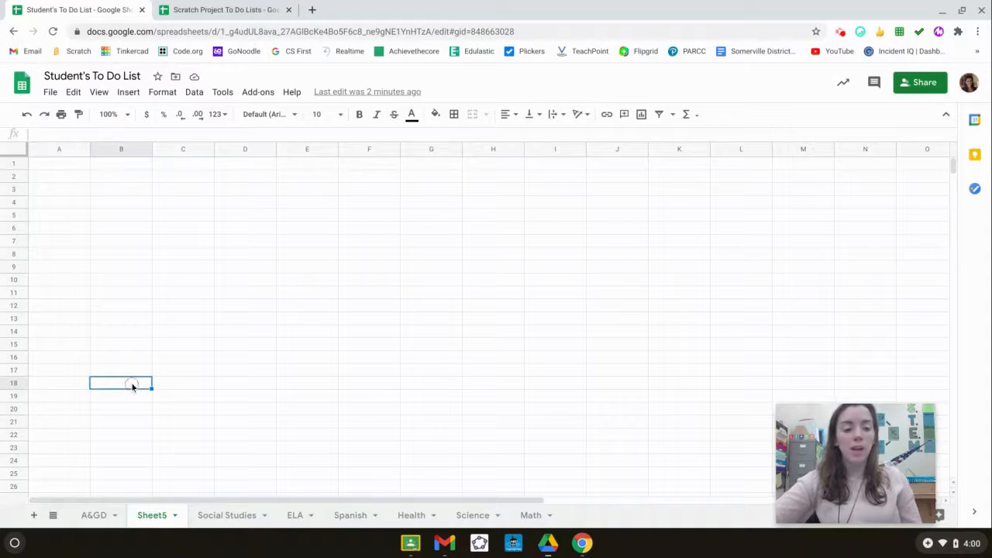
# Step: Switch to the Scratch Project To Do Lists spreadsheet and copy its sharing link
pyautogui.click(190, 10)
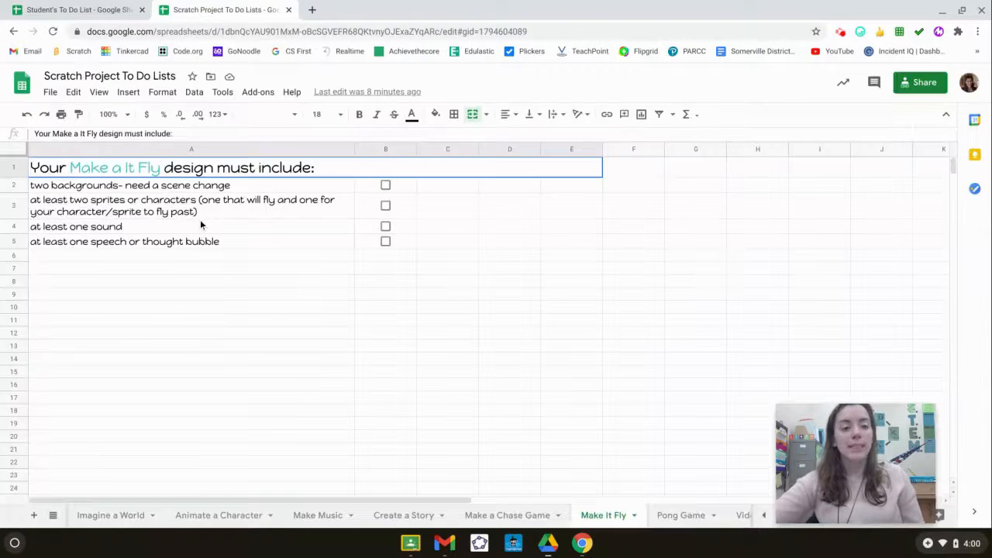
pyautogui.click(195, 346)
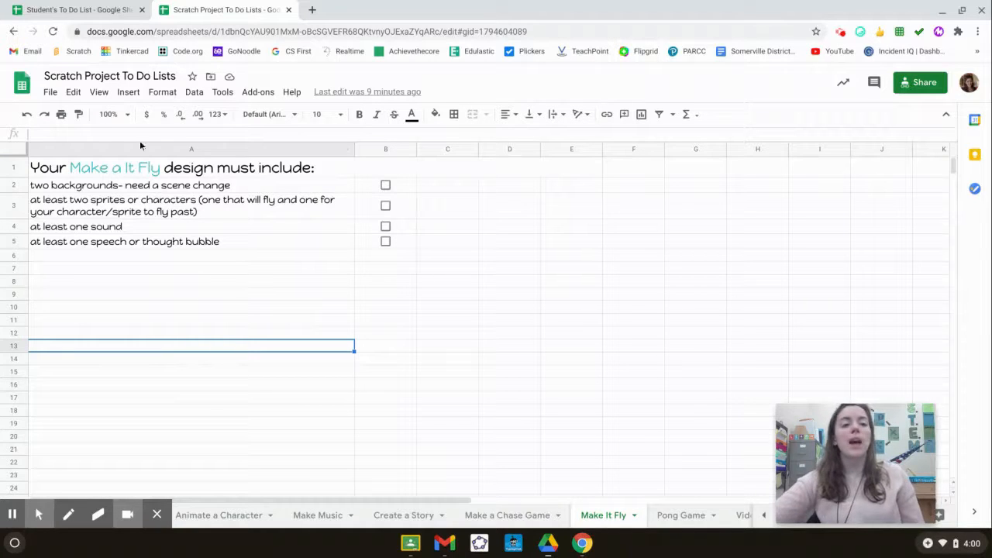
pyautogui.click(924, 83)
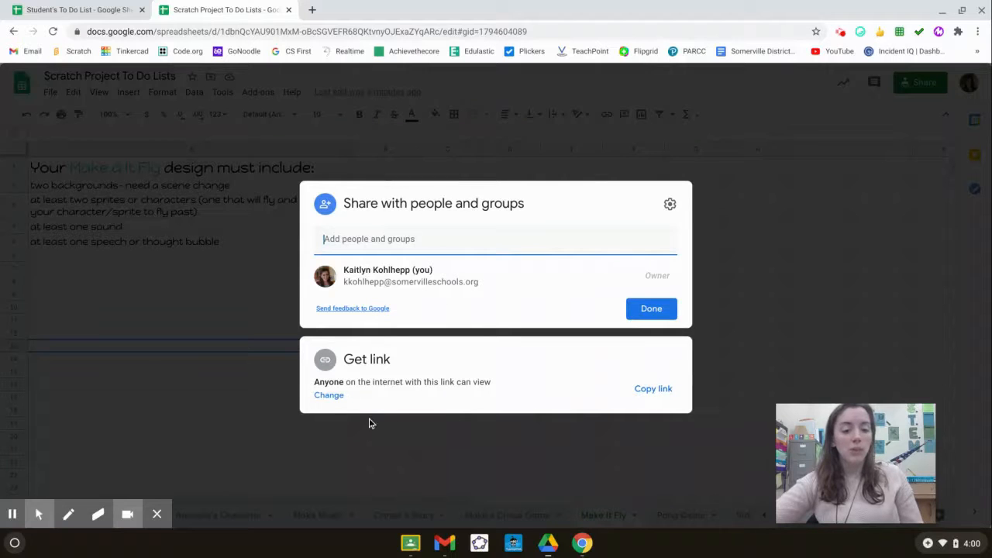
pyautogui.click(652, 390)
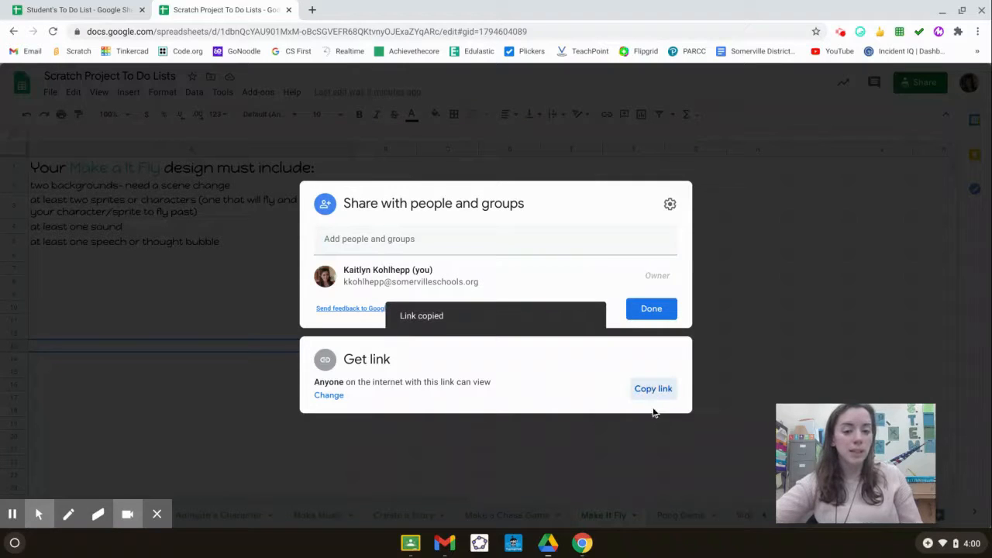
# Step: Create a blank Google Docs document through docs.new and paste the copied spreadsheet link into it
pyautogui.click(310, 10)
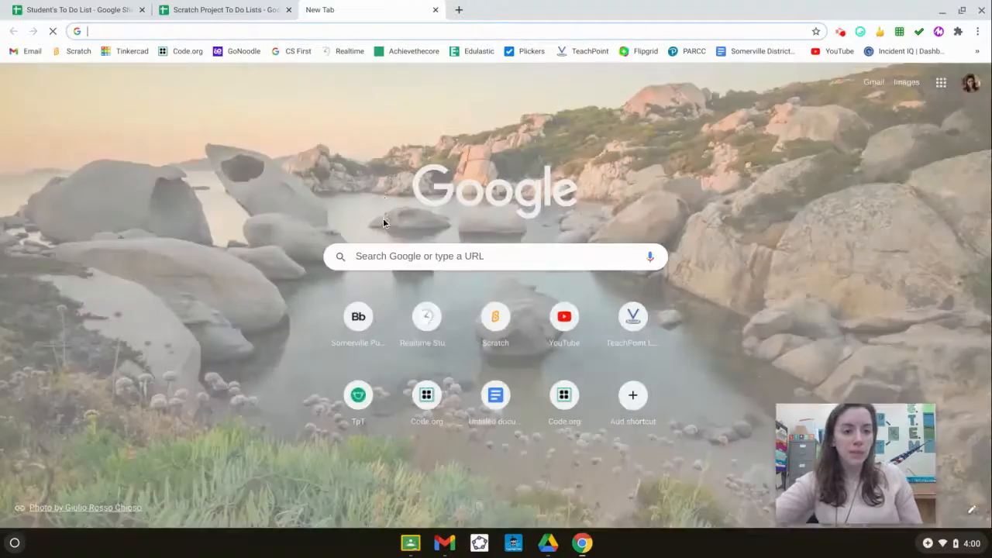
pyautogui.write('docs.new')
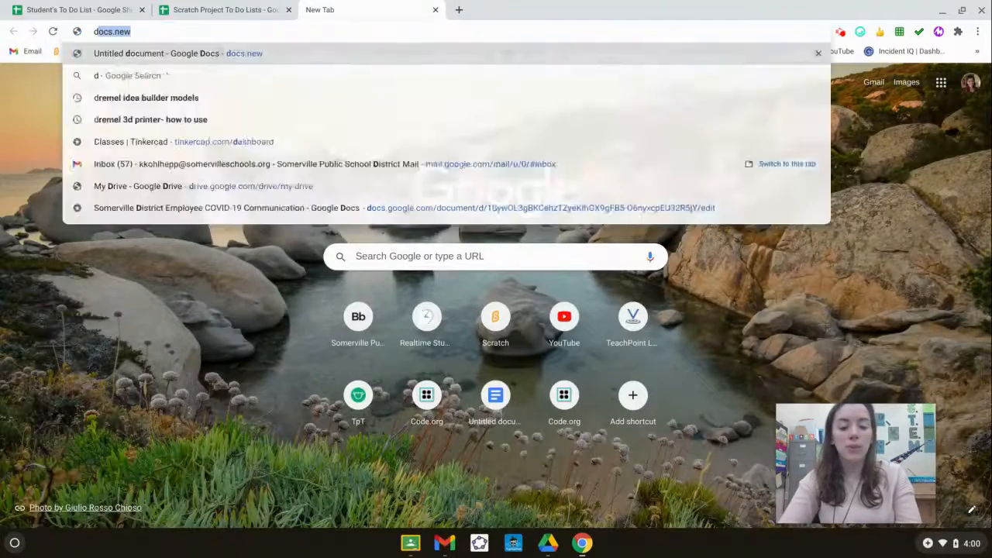
pyautogui.press('Return')
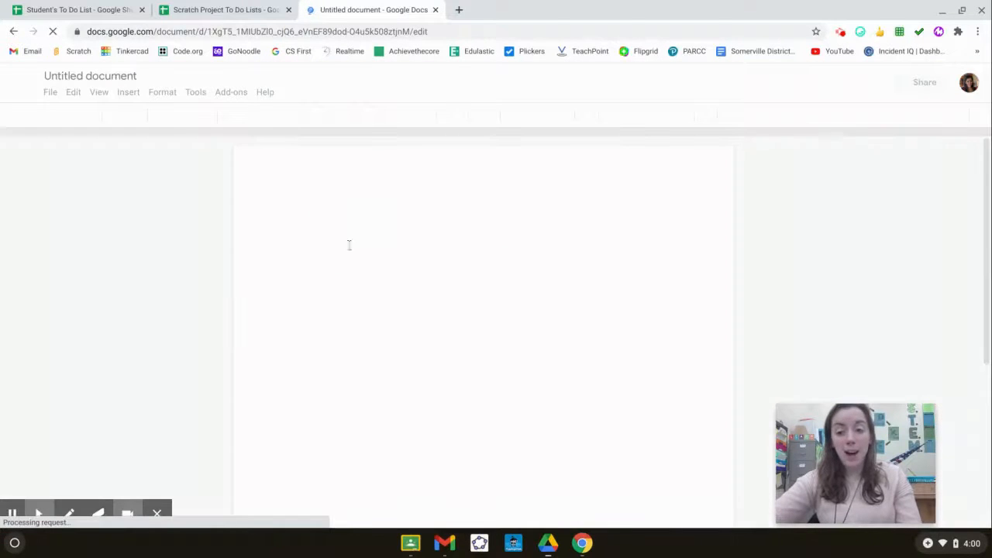
pyautogui.rightClick(414, 342)
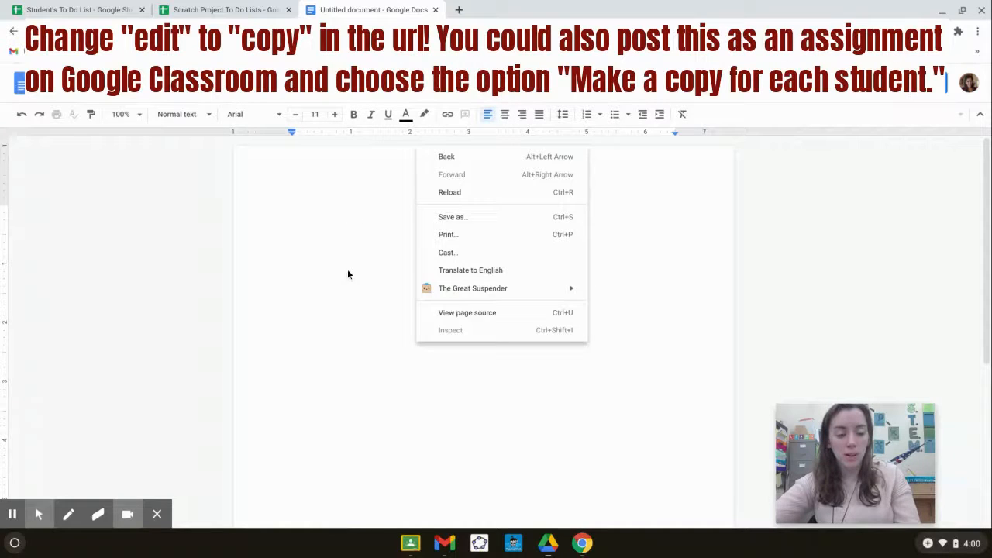
pyautogui.click(332, 210)
pyautogui.rightClick(327, 225)
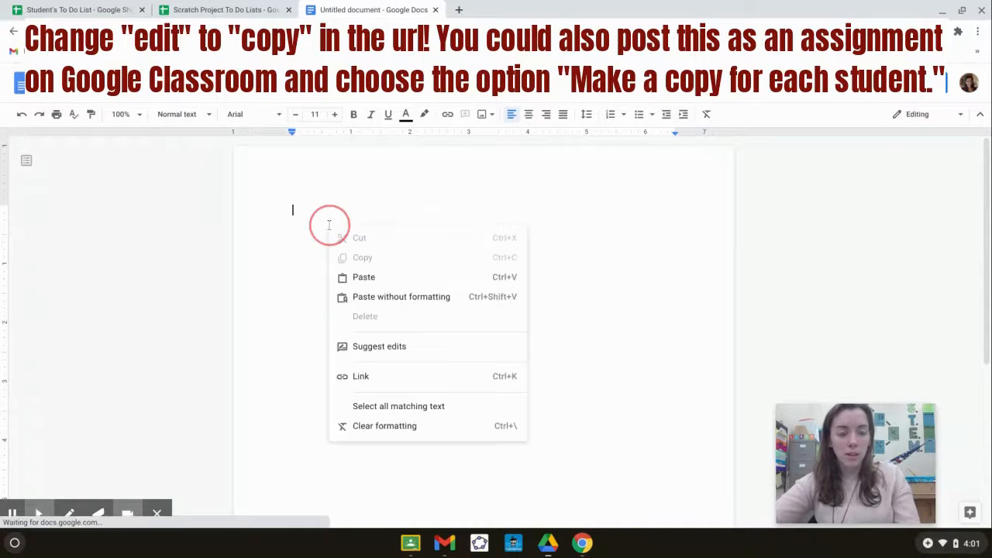
pyautogui.click(381, 281)
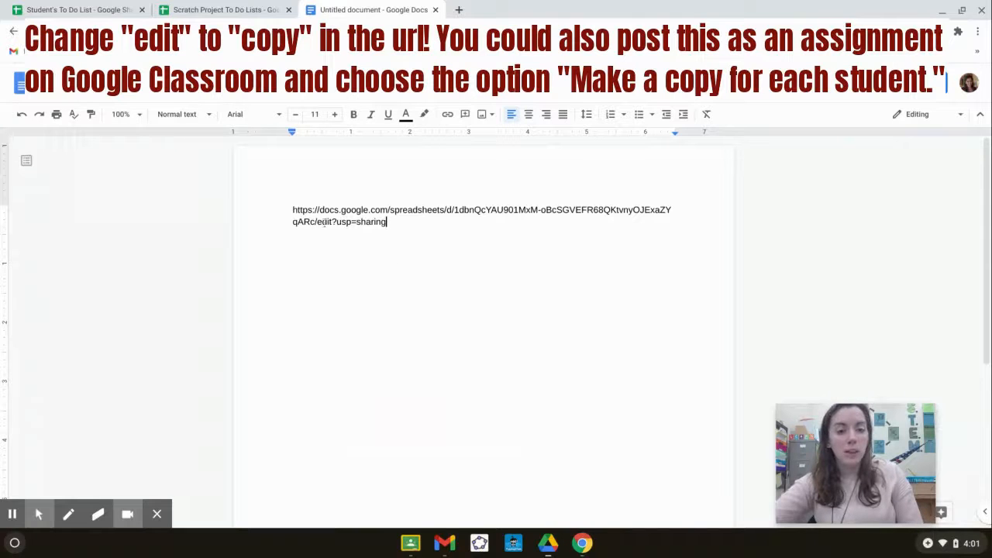
# Step: Replace the word "edit" with "copy" in the pasted spreadsheet link
pyautogui.moveTo(329, 222); pyautogui.dragTo(329, 215)
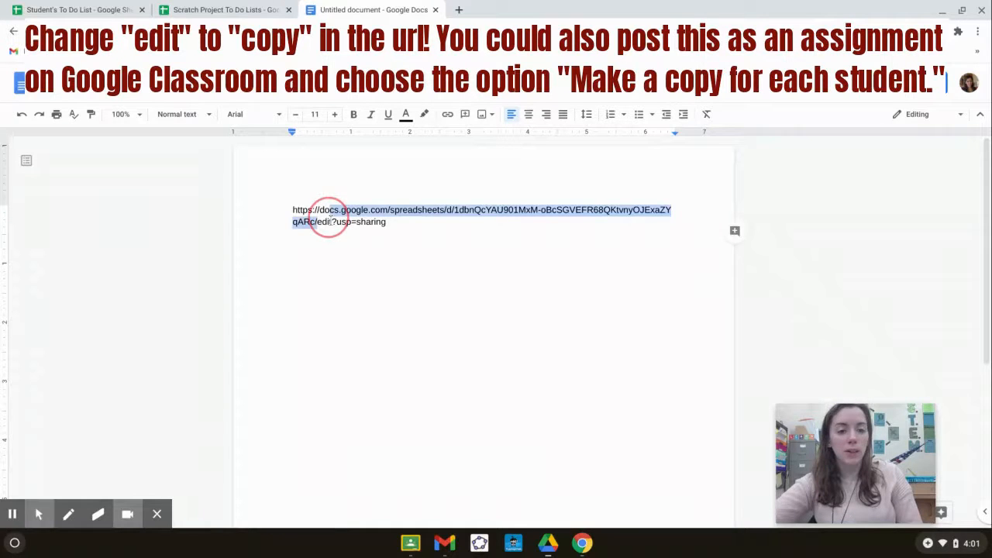
pyautogui.doubleClick(324, 222)
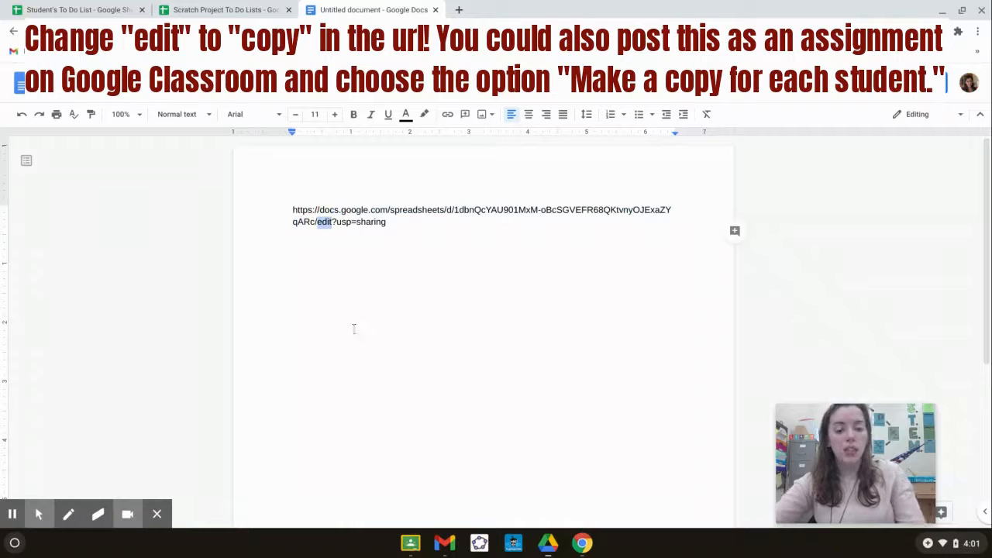
pyautogui.write('copy')
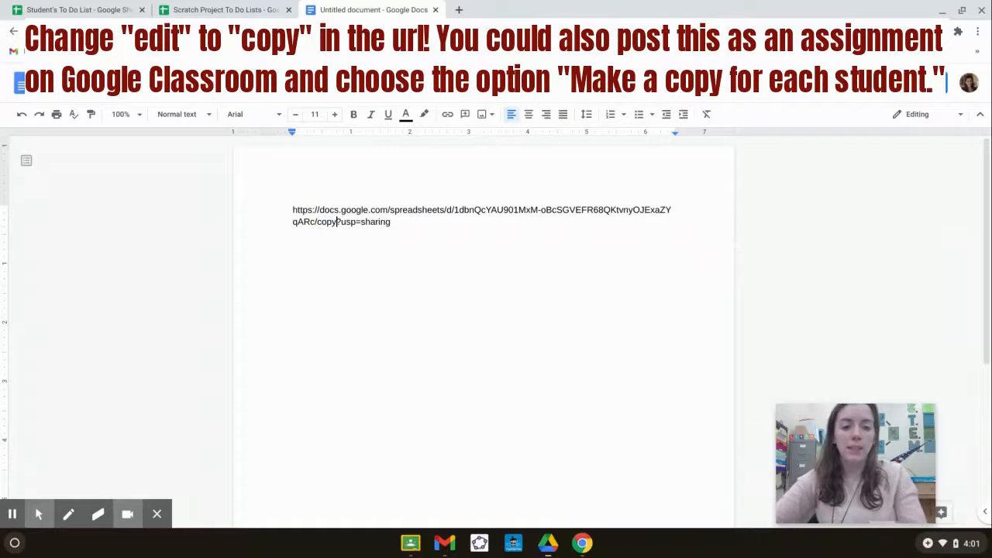
# Step: Colour the word "copy" in the link red
pyautogui.click(314, 318)
pyautogui.click(317, 223)
pyautogui.moveTo(317, 223); pyautogui.dragTo(335, 223)
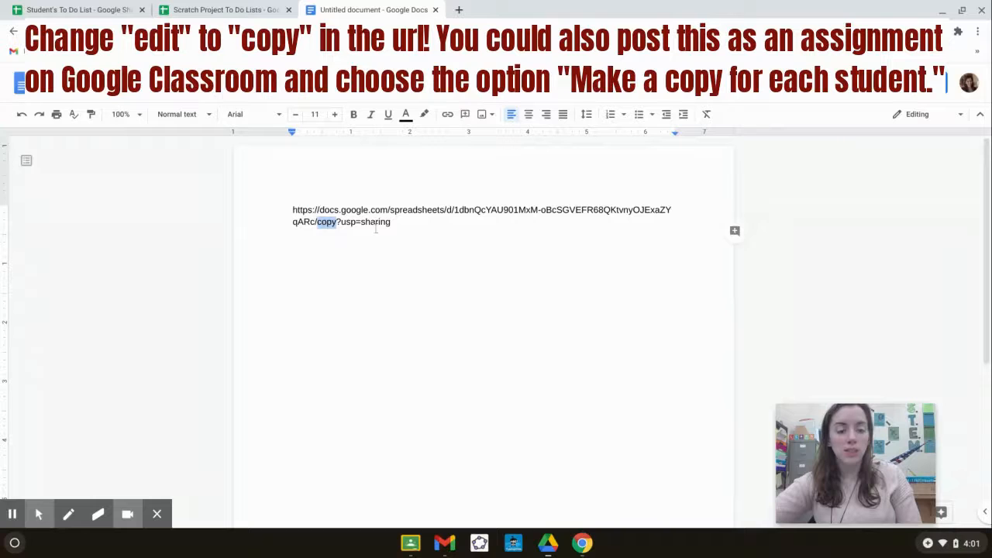
pyautogui.click(405, 114)
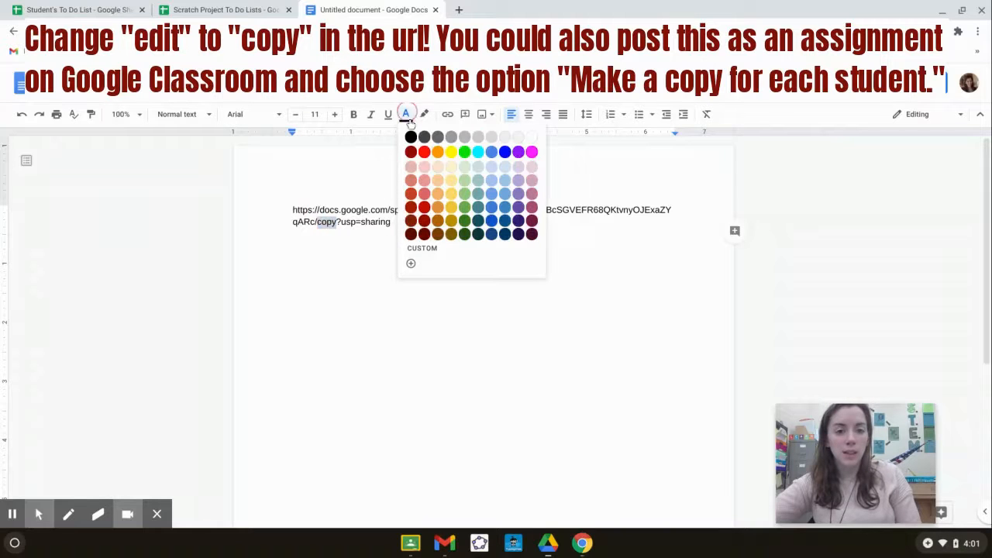
pyautogui.click(424, 153)
pyautogui.click(476, 245)
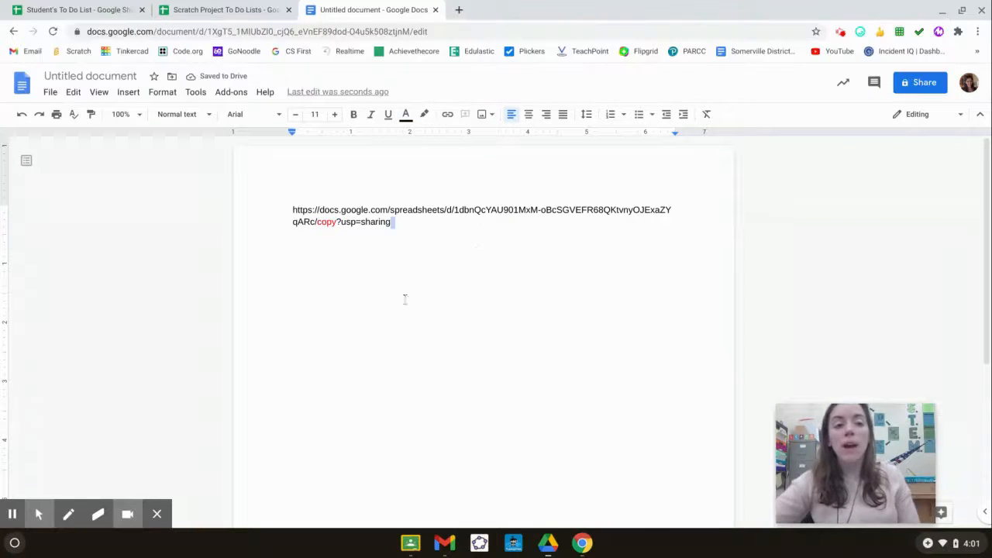
# Step: Return to the Scratch Project To Do Lists spreadsheet and close its sharing dialog
pyautogui.click(224, 9)
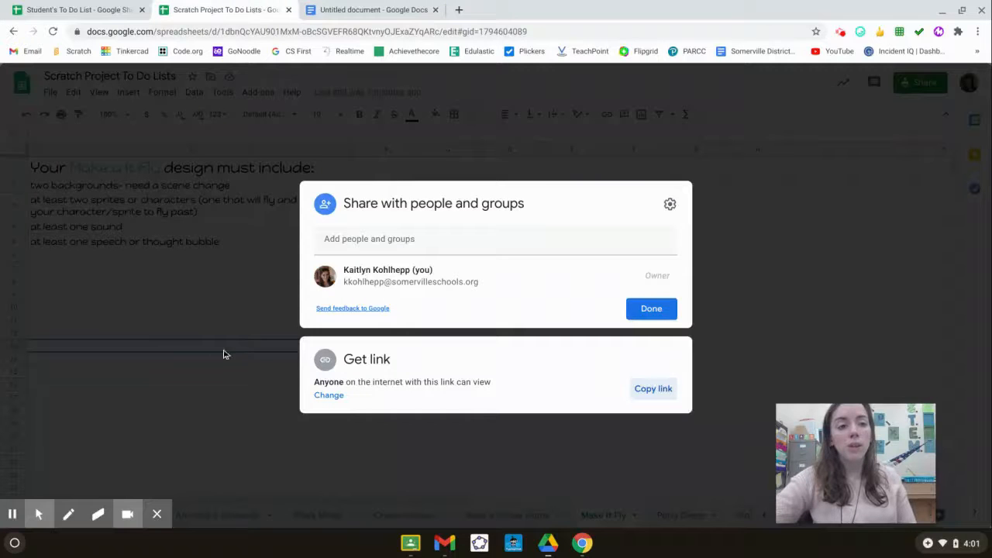
pyautogui.click(768, 162)
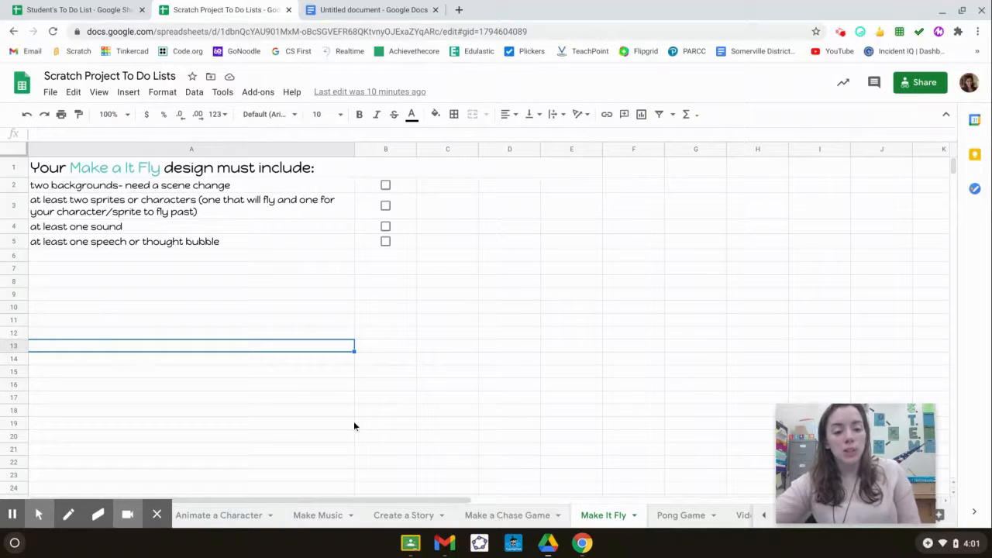
# Step: Look through the project checklists on the sheets from Imagine a World to Make a Chase Game
pyautogui.click(38, 513)
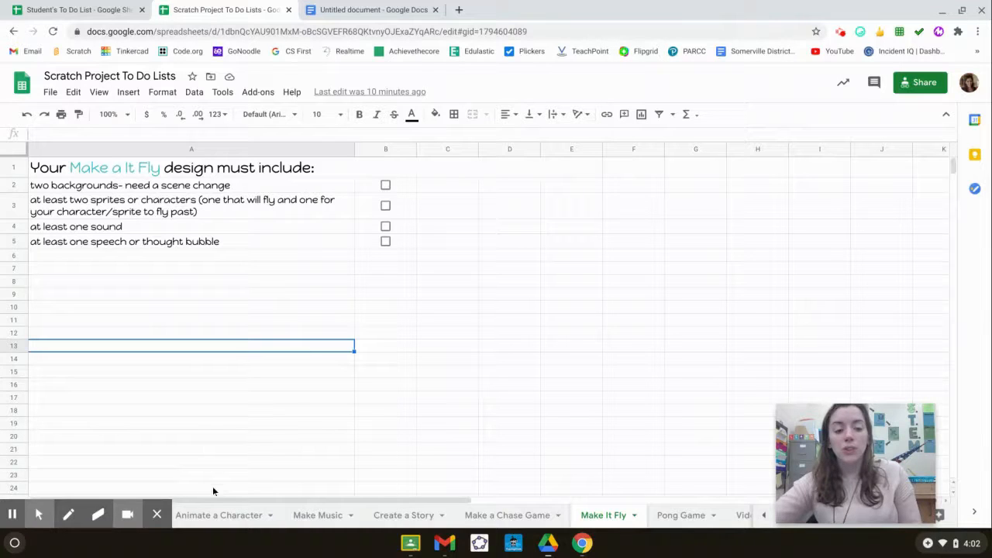
pyautogui.click(156, 516)
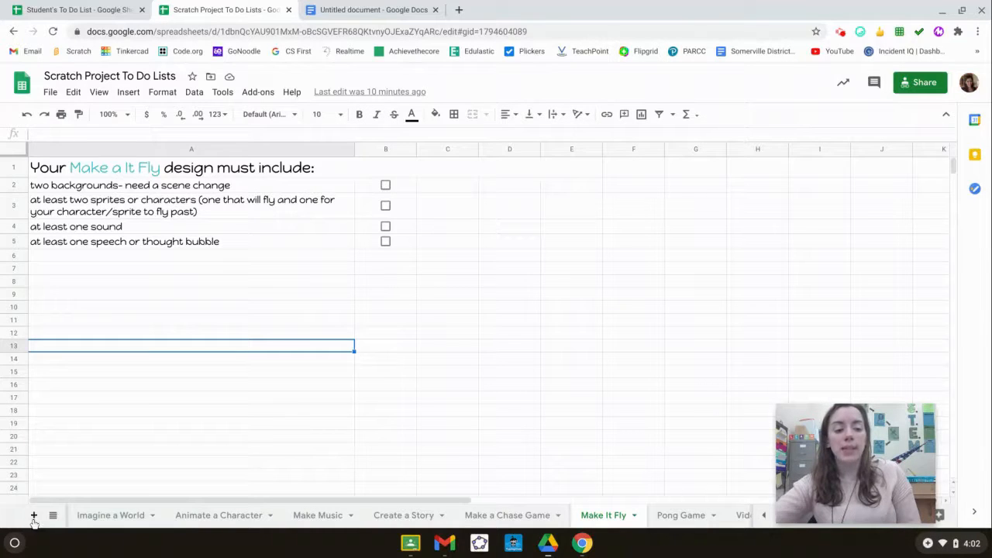
pyautogui.click(118, 521)
pyautogui.click(223, 516)
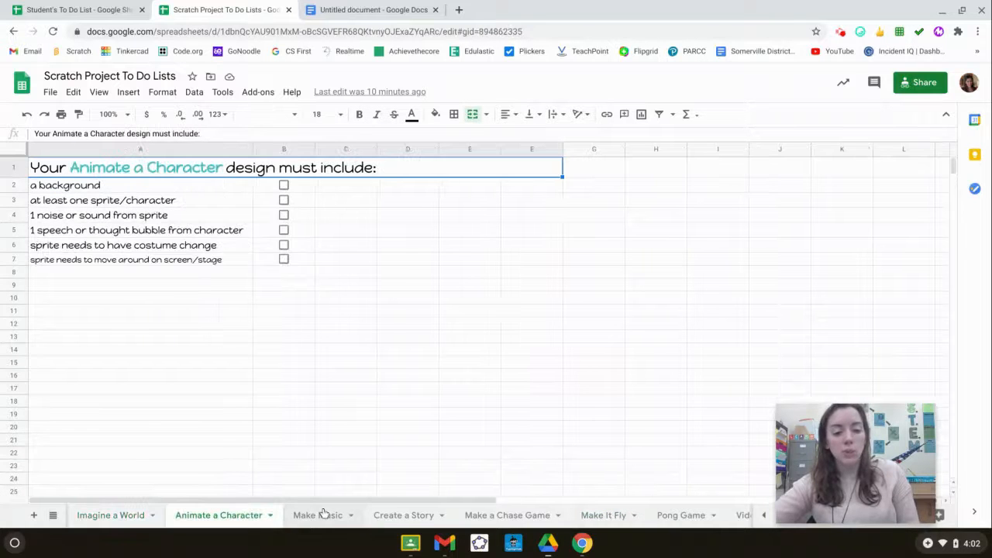
pyautogui.click(329, 515)
pyautogui.click(391, 514)
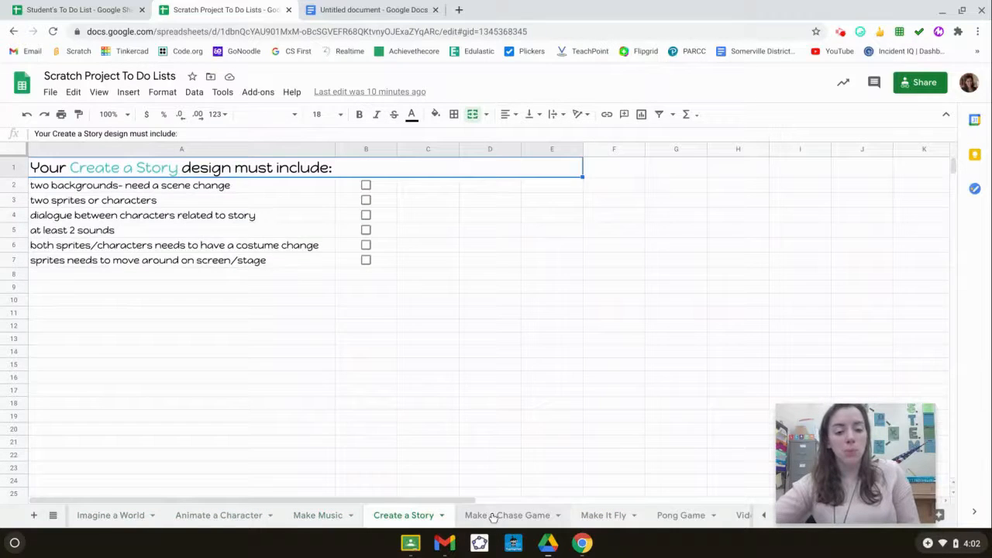
pyautogui.click(496, 513)
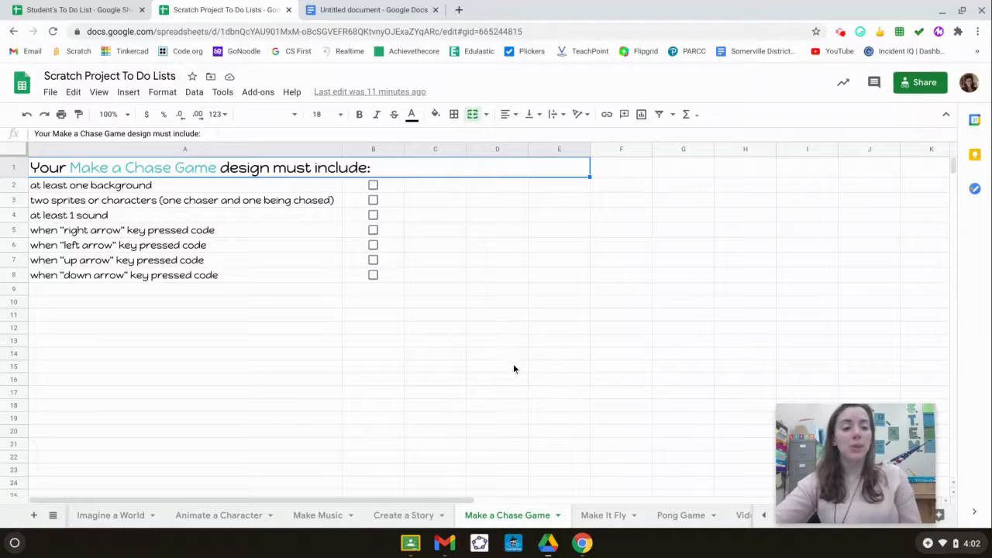
pyautogui.click(382, 355)
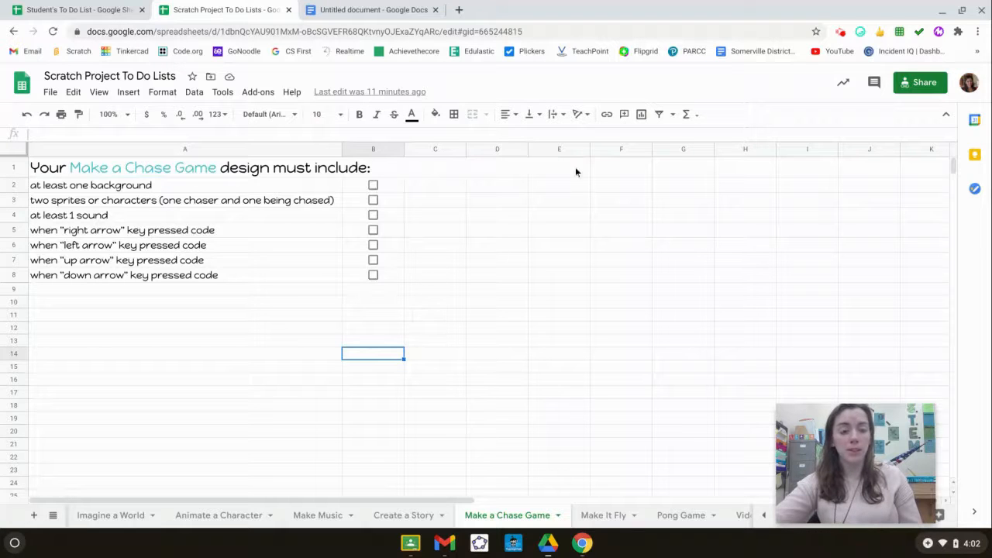
# Step: Create a blank Google Sheets spreadsheet through sheets.new in a new browser tab
pyautogui.click(464, 10)
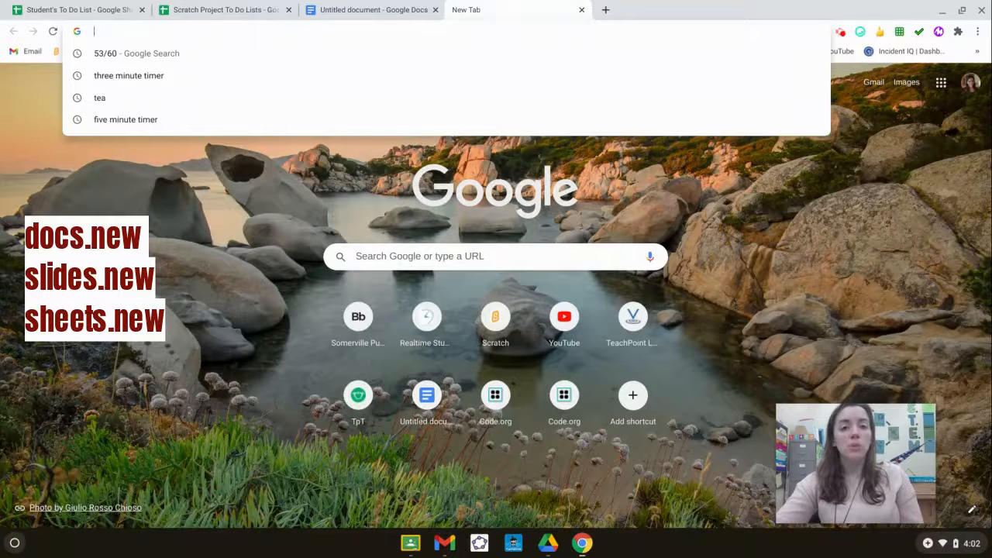
pyautogui.write('sheets.new')
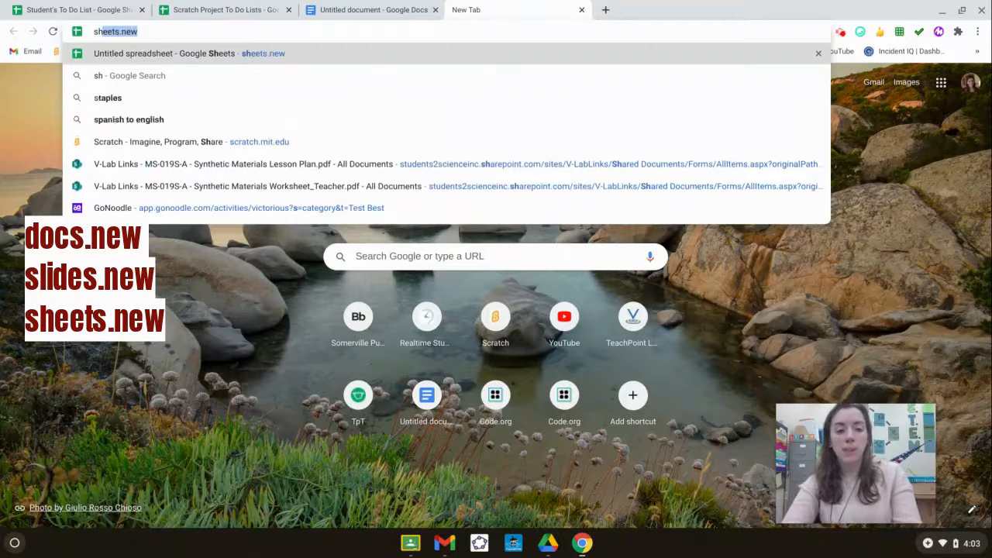
pyautogui.press('Return')
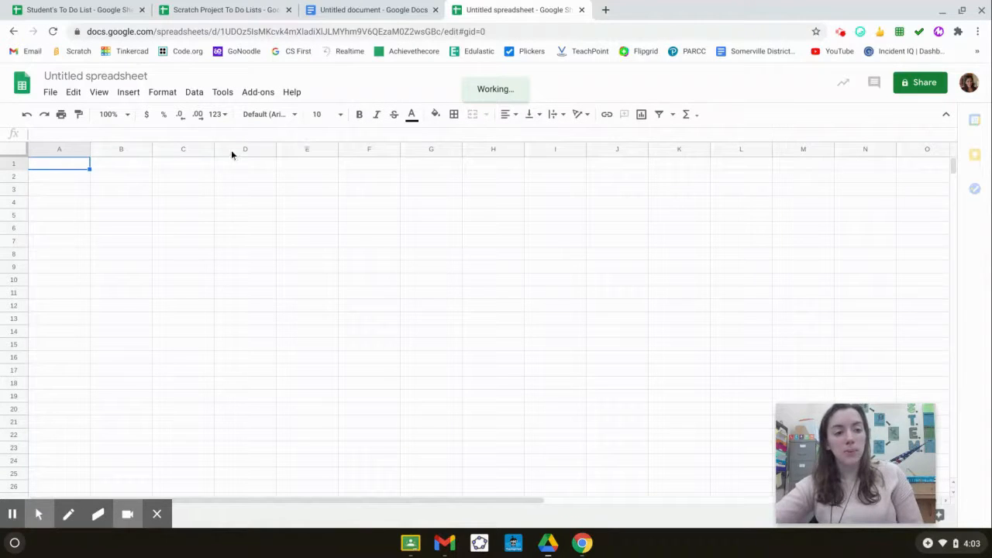
# Step: Enter the heading "Your project must have..." in cell A1
pyautogui.doubleClick(79, 164)
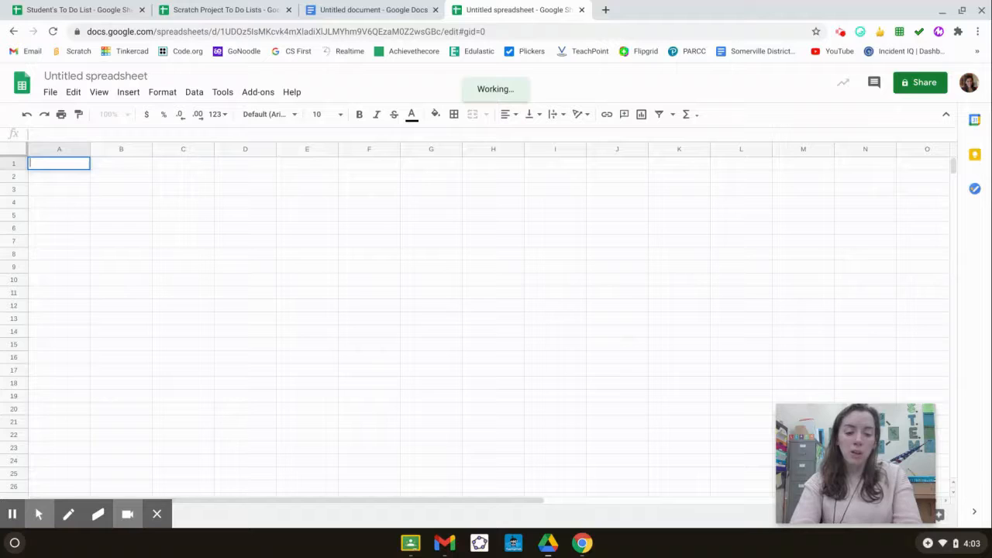
pyautogui.write('Must')
pyautogui.press('BackSpace')
pyautogui.press('BackSpace')
pyautogui.press('BackSpace')
pyautogui.press('BackSpace')
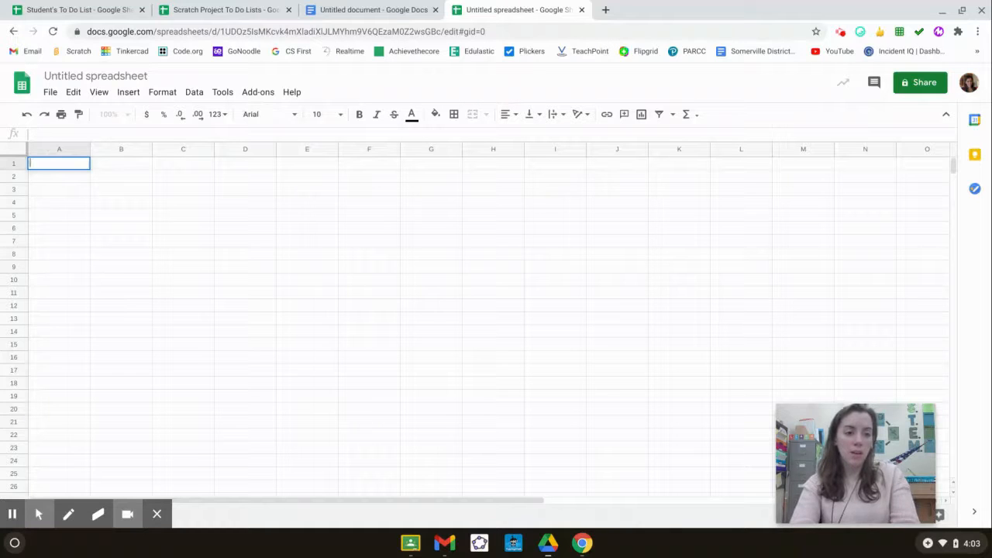
pyautogui.write('Your p')
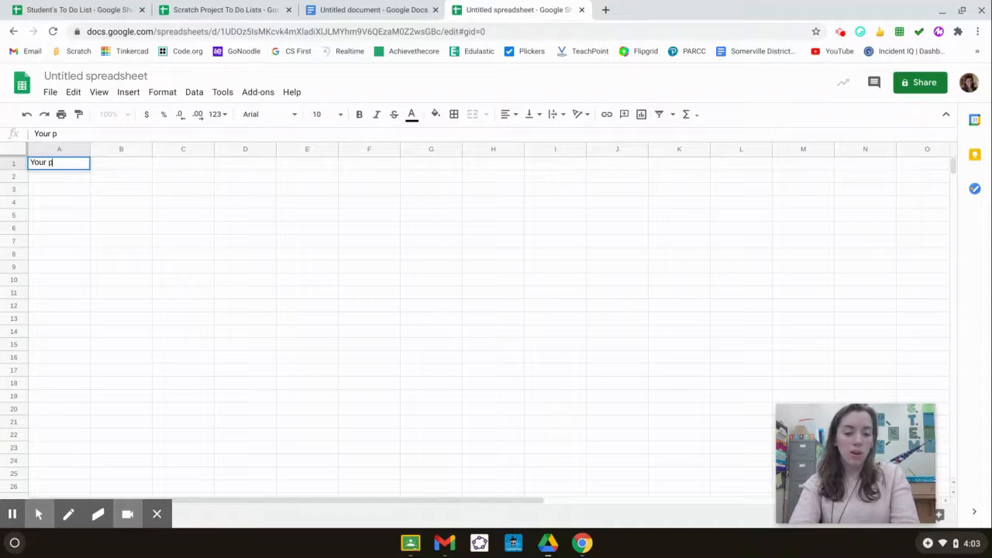
pyautogui.write('roject must ')
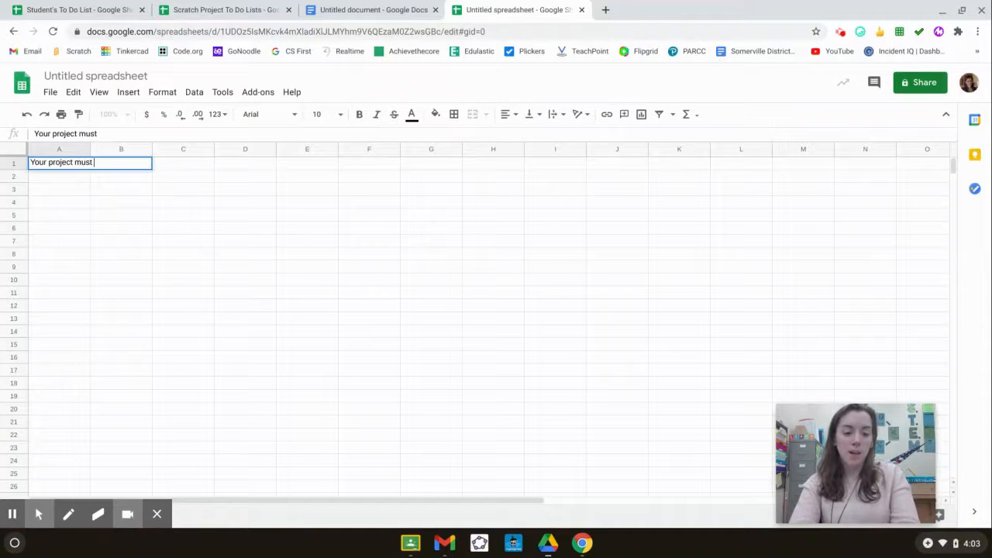
pyautogui.write('have...')
pyautogui.click(147, 247)
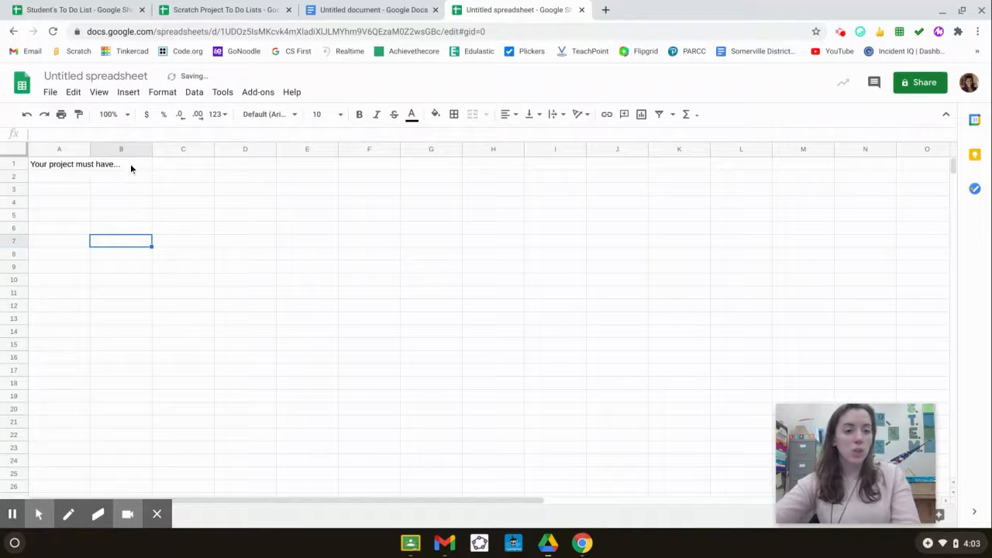
# Step: Set the heading in A1 to wrap its text and widen column A so the heading fits on one line
pyautogui.doubleClick(62, 164)
pyautogui.click(62, 163)
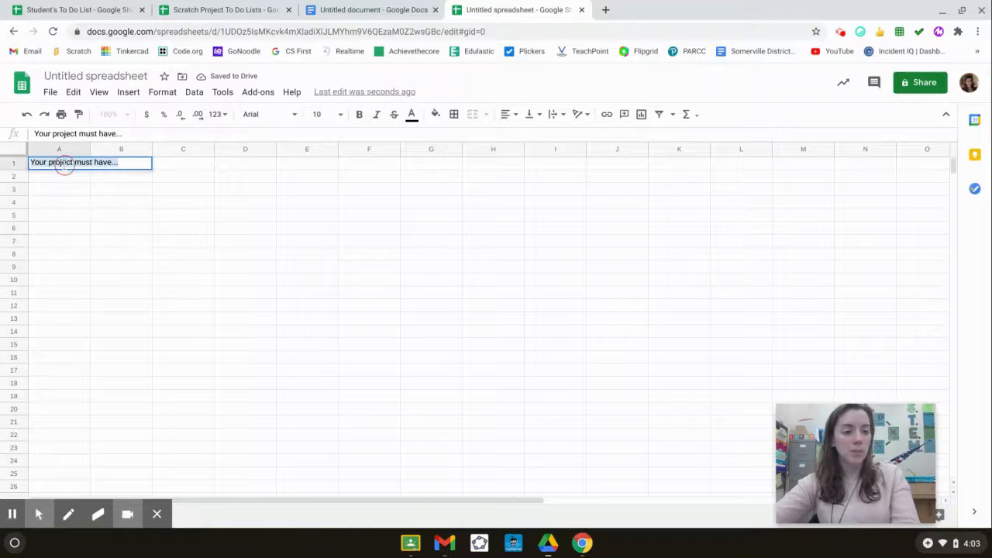
pyautogui.click(557, 115)
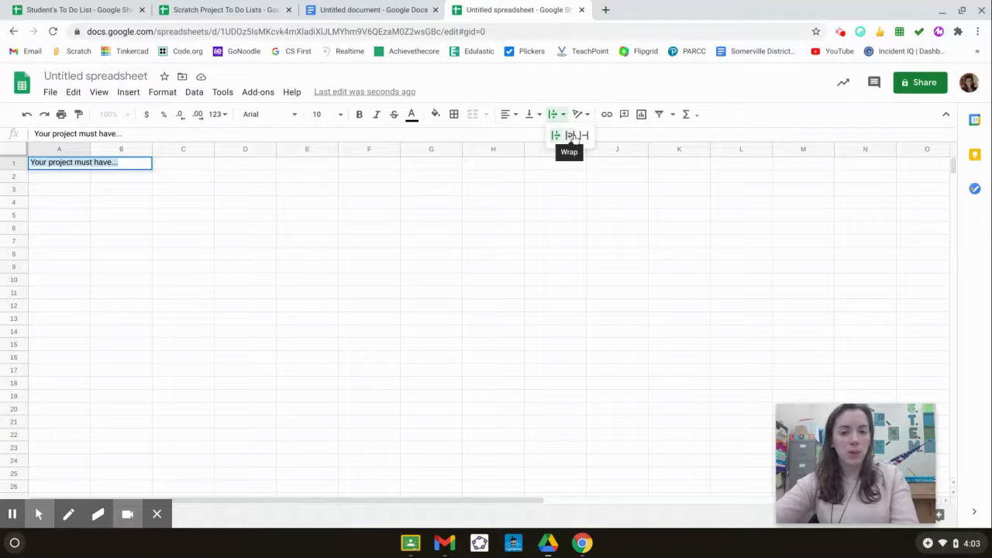
pyautogui.click(568, 137)
pyautogui.click(297, 211)
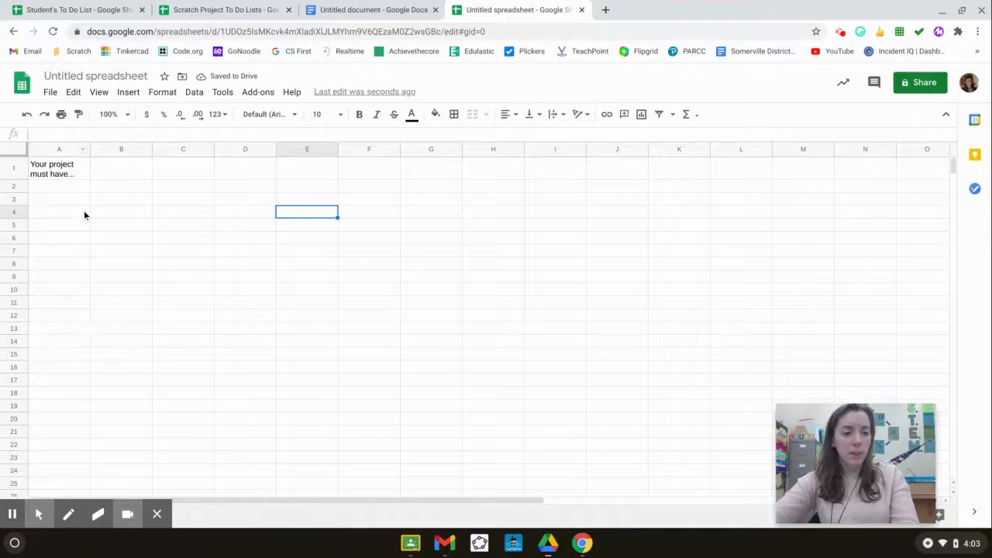
pyautogui.click(63, 184)
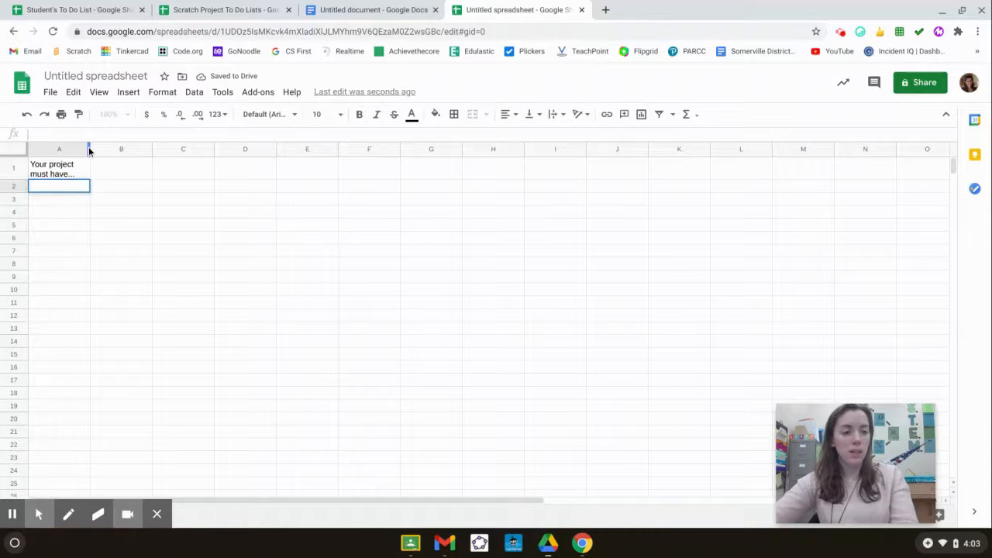
pyautogui.moveTo(89, 149); pyautogui.dragTo(136, 149)
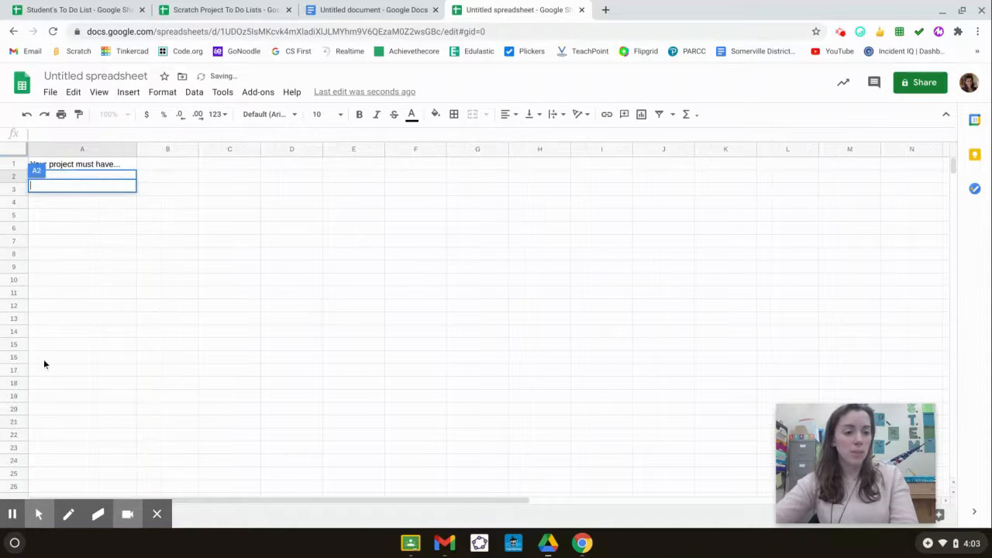
# Step: Enter the requirements "5 slides" in A2 and "1 video recording" in A3
pyautogui.click(88, 177)
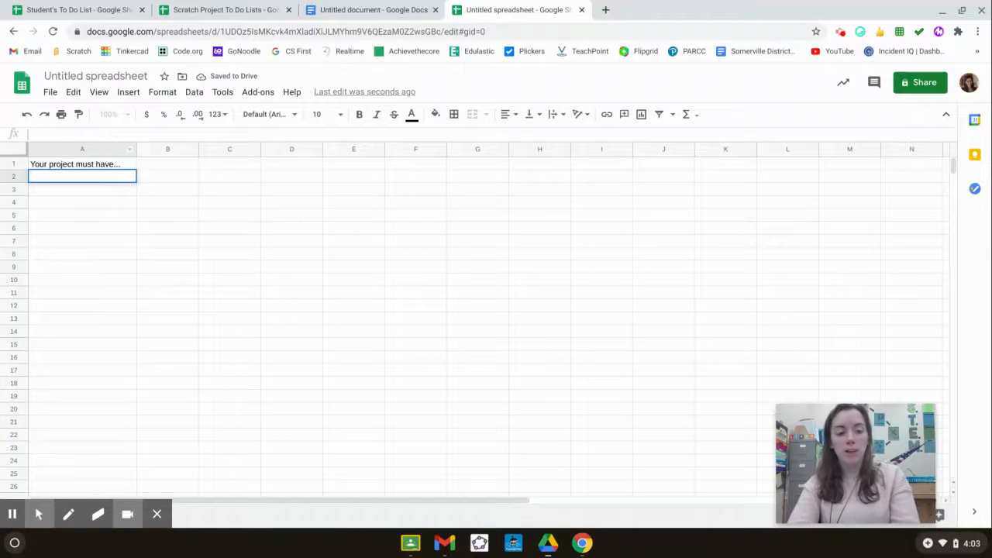
pyautogui.write('5 slides')
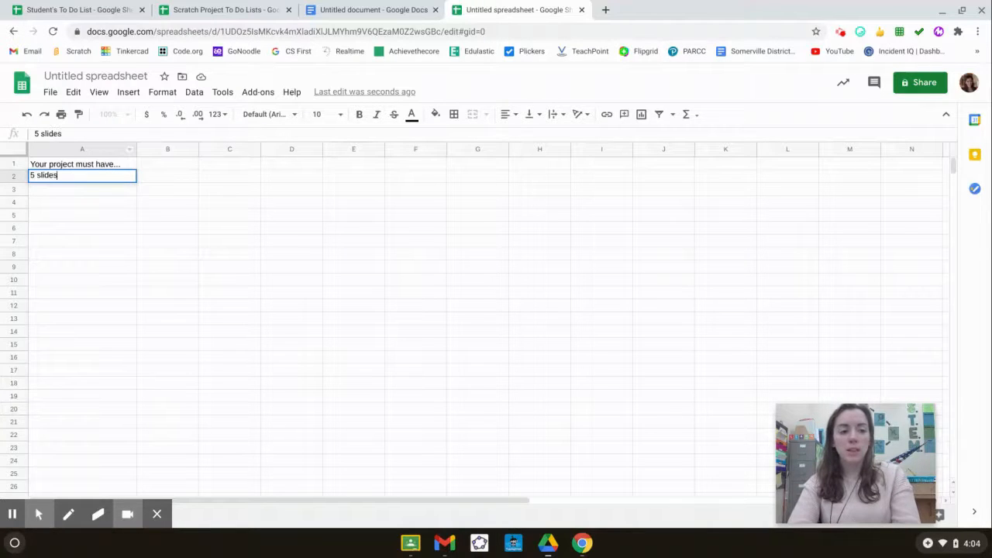
pyautogui.press('Return')
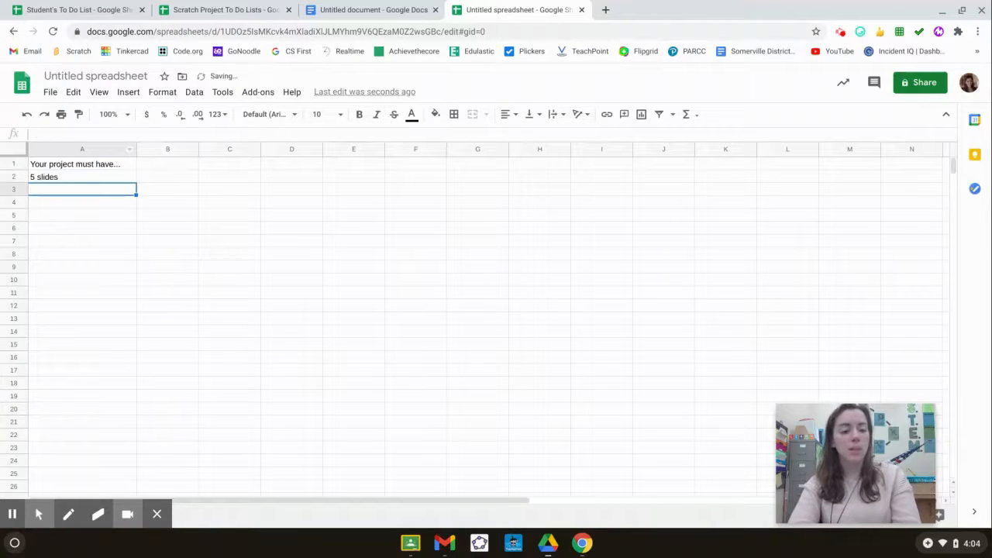
pyautogui.write('1 vid')
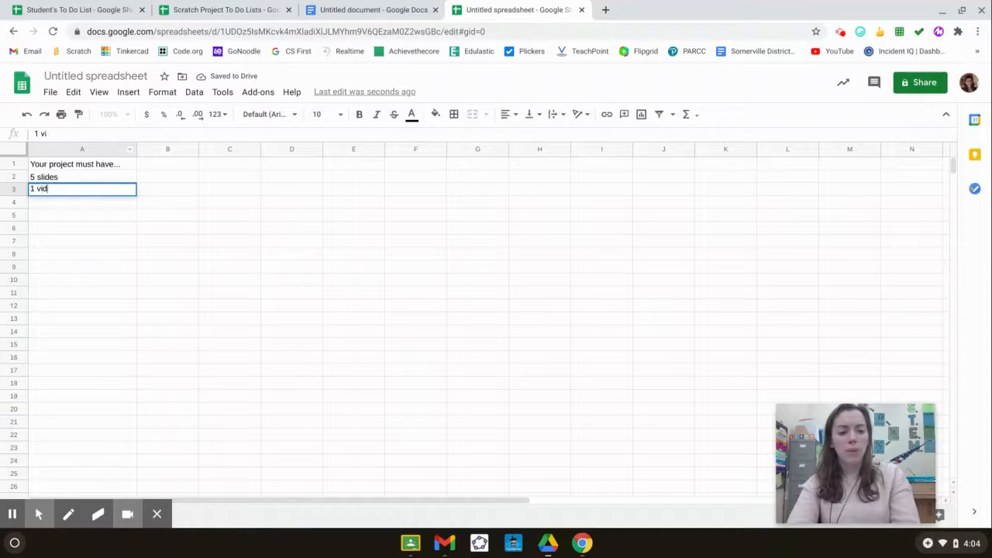
pyautogui.write('eo recording')
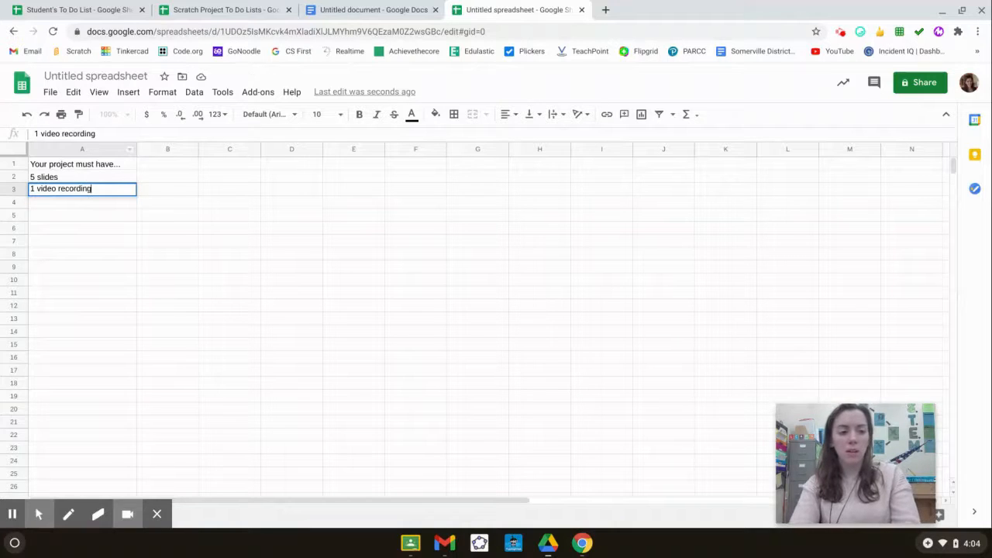
pyautogui.press('Return')
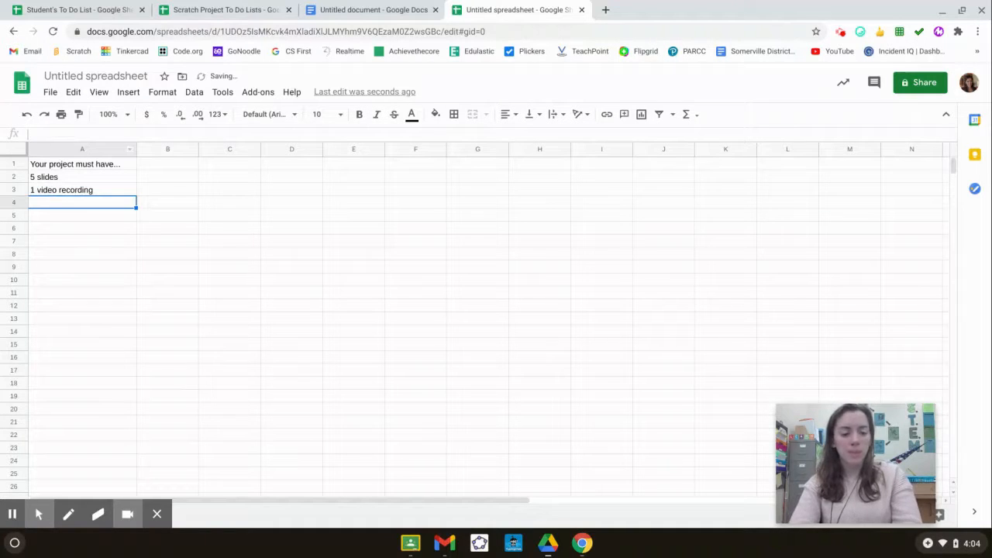
# Step: Add "intro paragraph", "body paragraphs" and "conclusion" to the list in cells A4 to A6
pyautogui.write('intr')
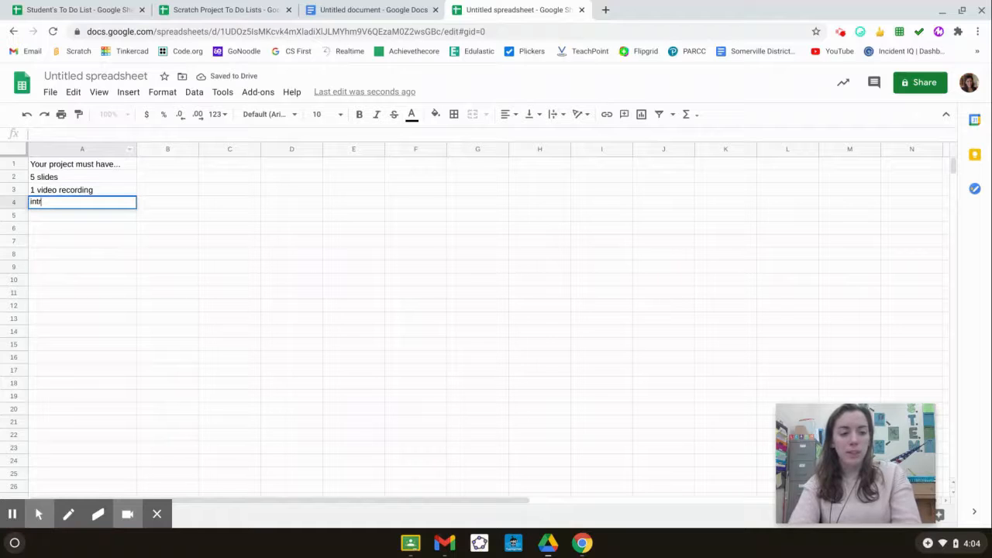
pyautogui.write('o paragraph')
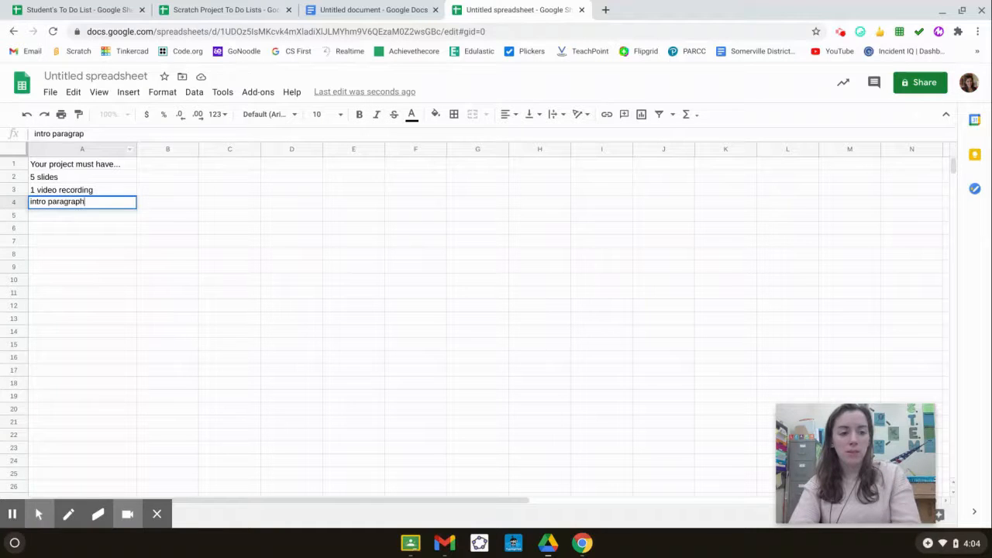
pyautogui.press('Return')
pyautogui.write('body par')
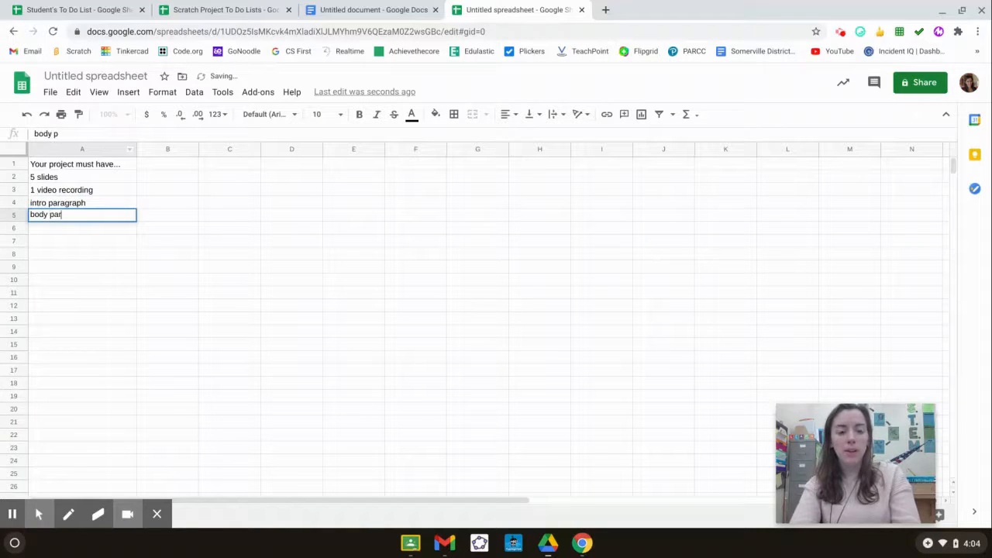
pyautogui.write('agraphs')
pyautogui.press('Return')
pyautogui.write('conclusion')
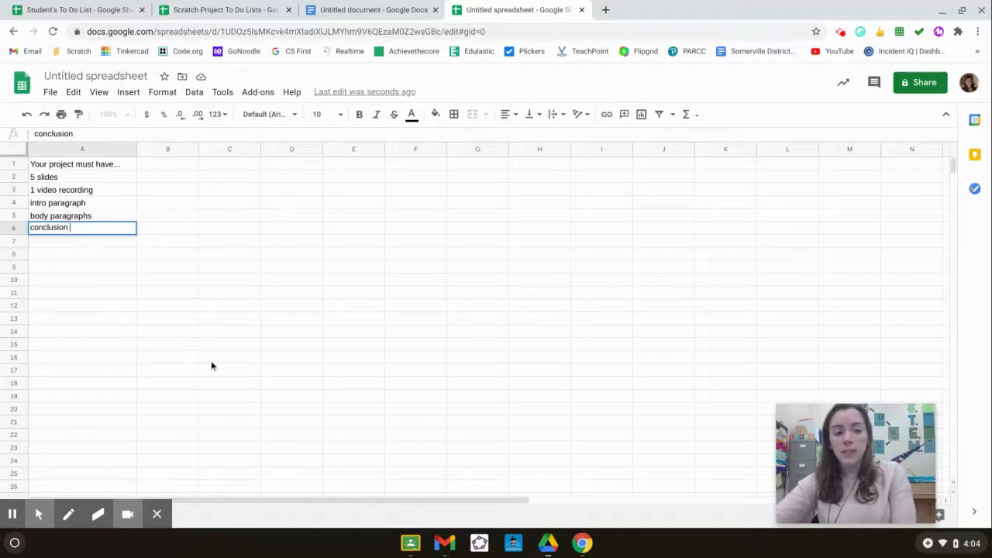
pyautogui.click(38, 513)
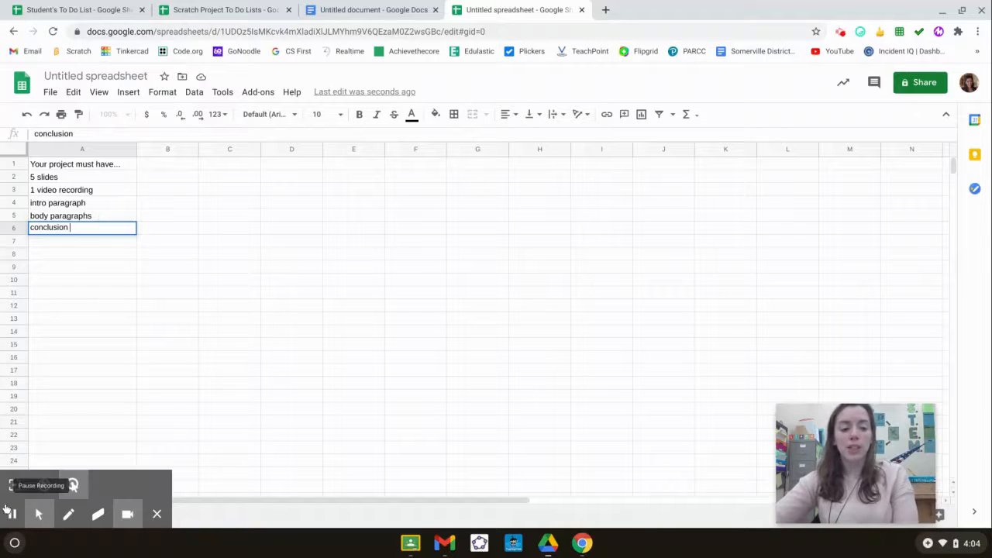
# Step: Centre the five requirements in cells A2 to A6 horizontally
pyautogui.moveTo(89, 179); pyautogui.dragTo(85, 228)
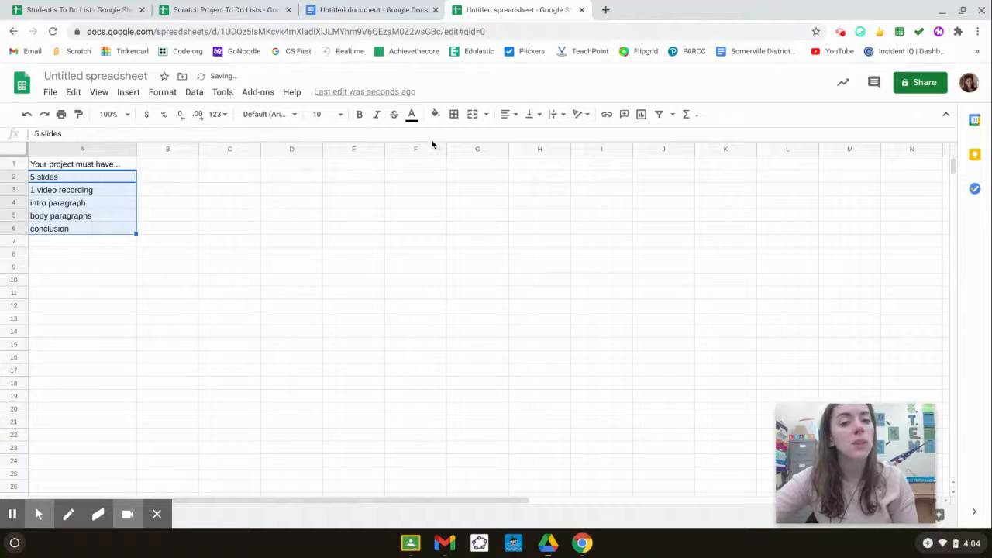
pyautogui.click(513, 116)
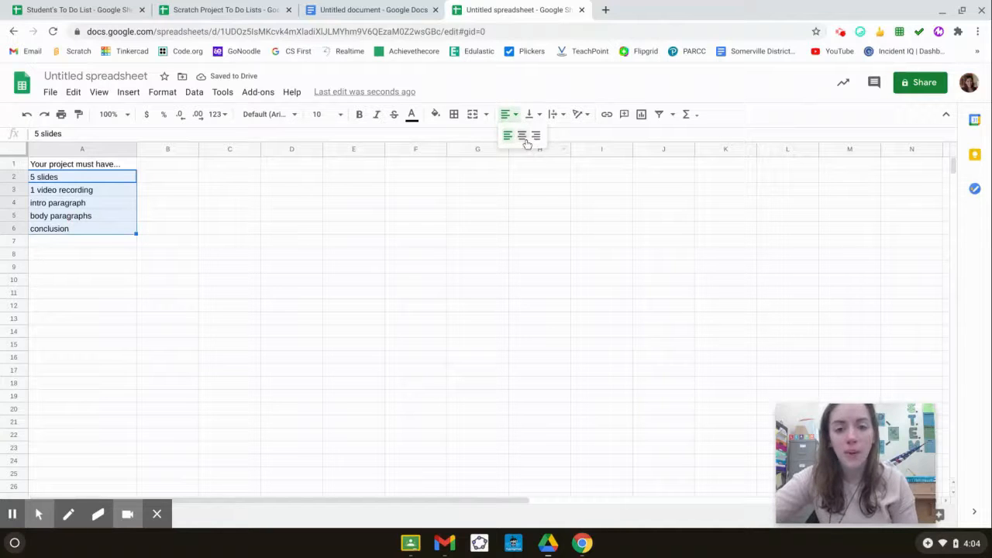
pyautogui.click(522, 136)
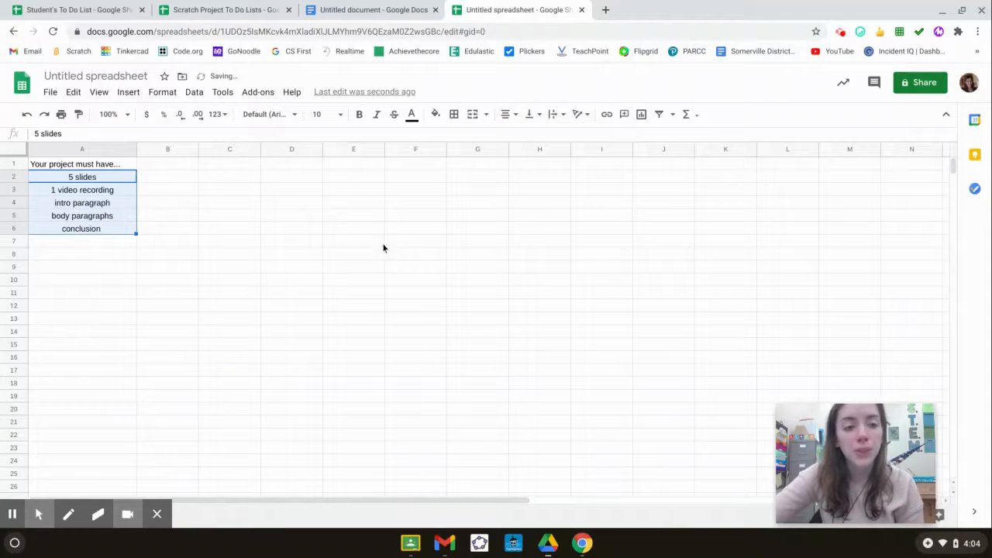
pyautogui.click(357, 232)
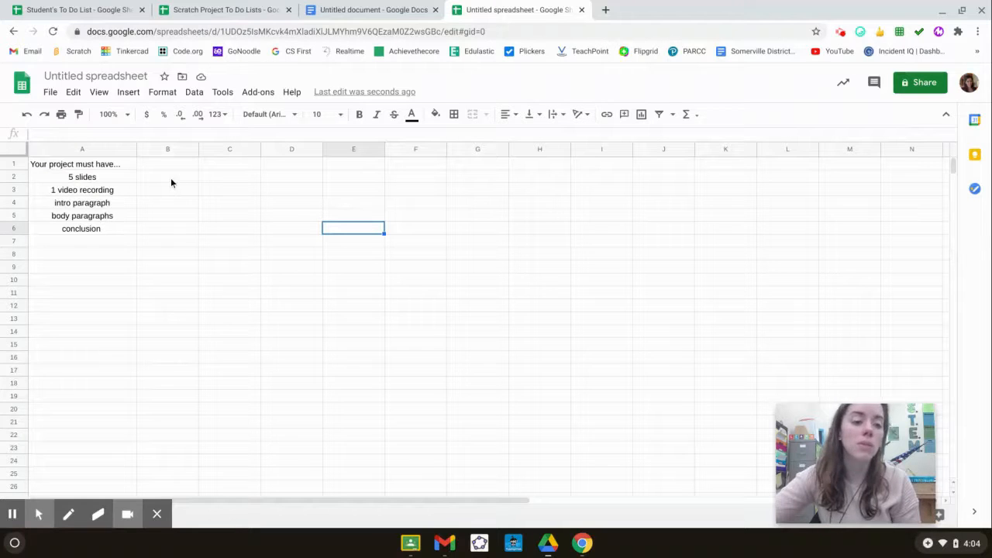
# Step: Insert checkboxes in cells B2 to B6 beside the five project requirements
pyautogui.moveTo(143, 177); pyautogui.dragTo(166, 228)
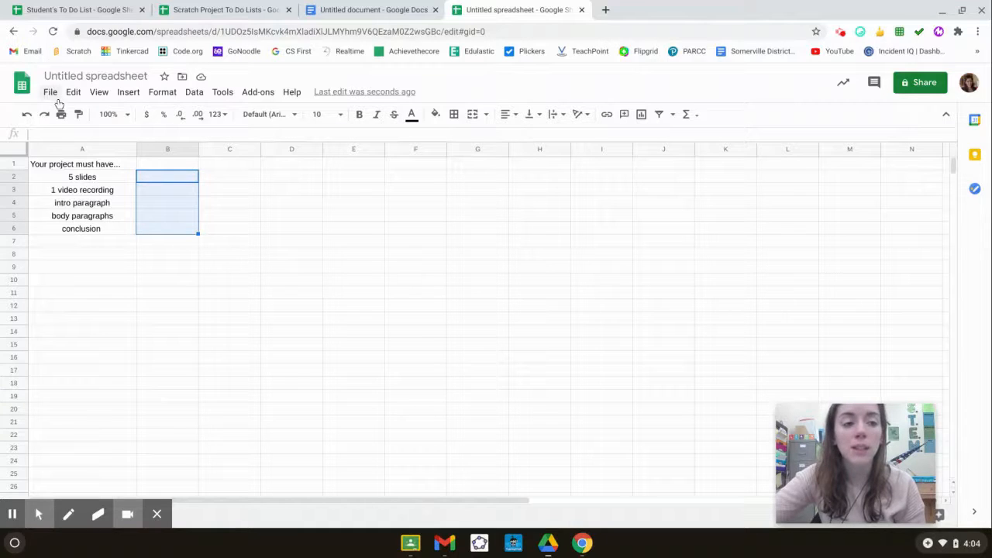
pyautogui.click(123, 94)
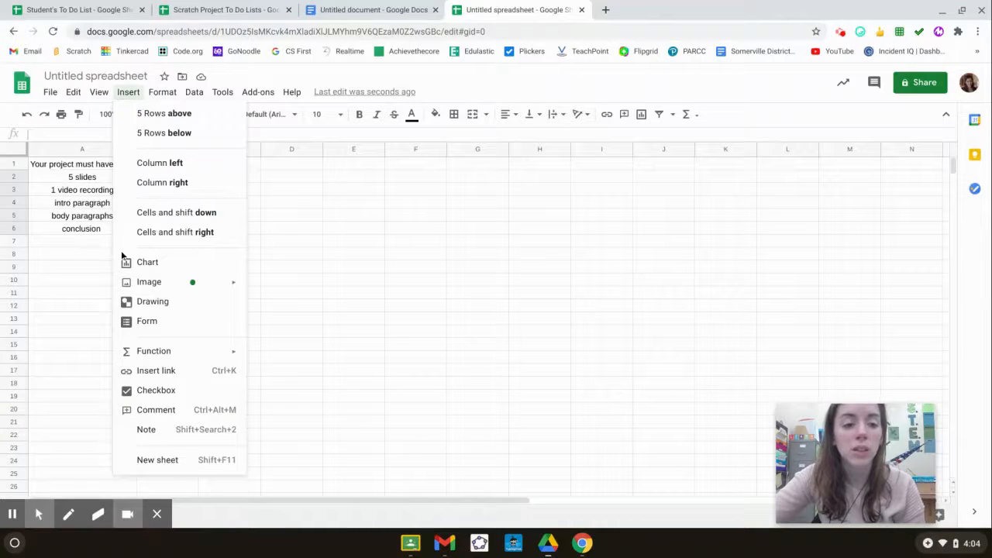
pyautogui.click(182, 398)
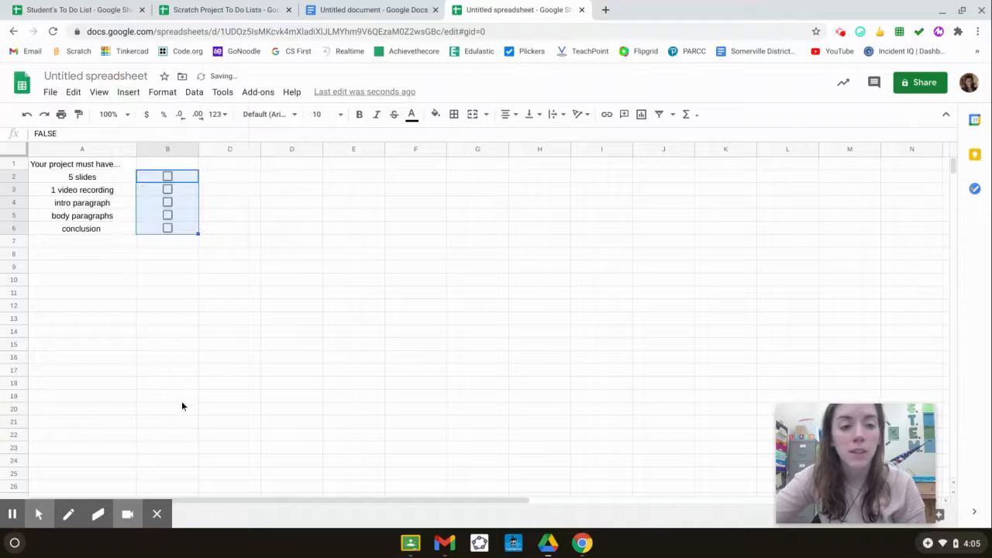
pyautogui.click(178, 392)
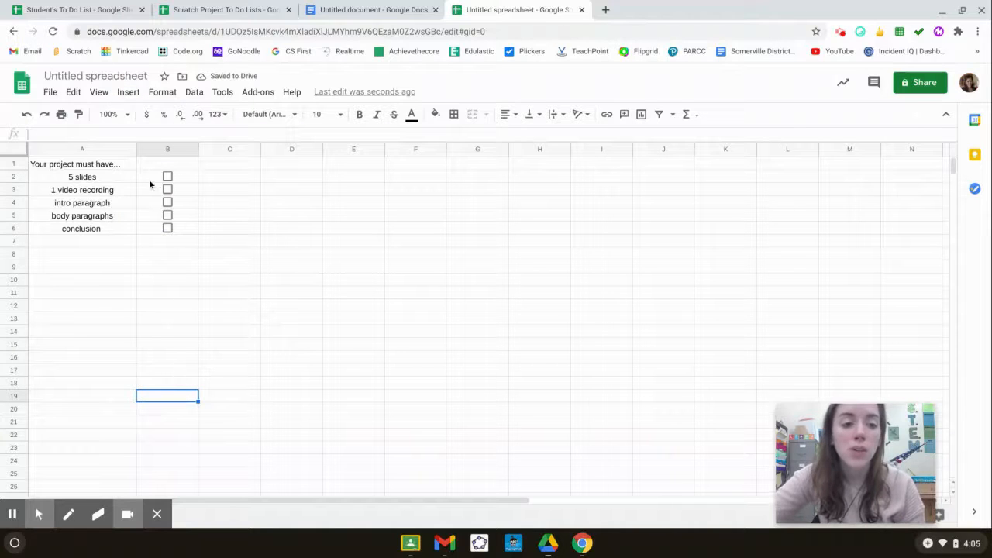
# Step: Enlarge the checkboxes in cells B2 to B6 by setting their font size to 18
pyautogui.moveTo(146, 177); pyautogui.dragTo(164, 228)
pyautogui.click(320, 114)
pyautogui.click(327, 290)
pyautogui.click(330, 292)
pyautogui.moveTo(147, 181); pyautogui.dragTo(164, 261)
pyautogui.click(314, 180)
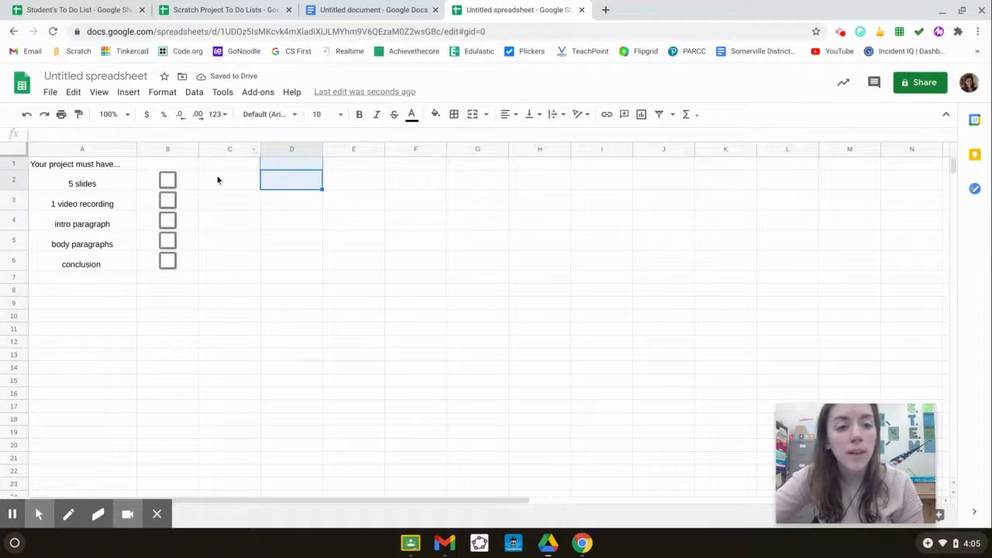
# Step: Colour the checkboxes in B2 to B6 red and tick the one for "5 slides"
pyautogui.moveTo(159, 178); pyautogui.dragTo(155, 264)
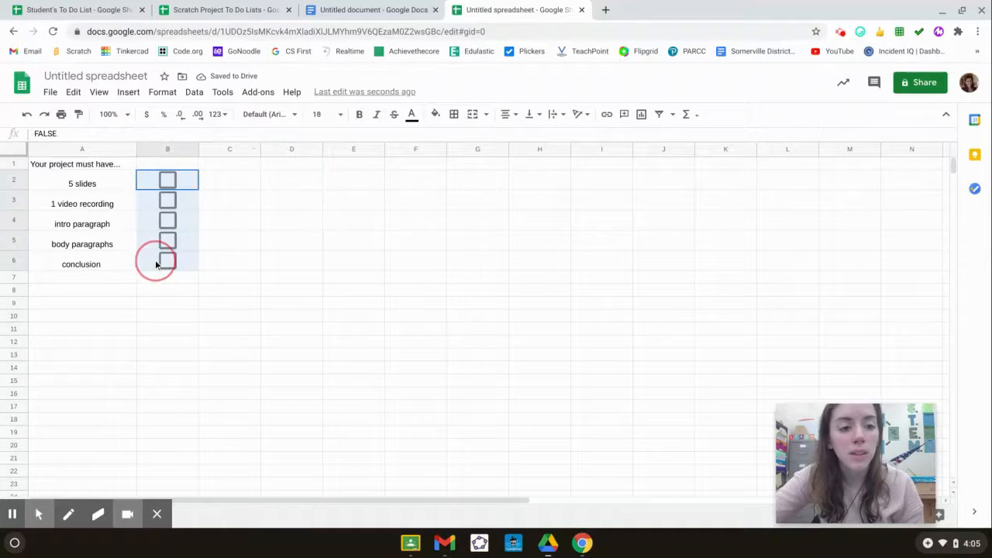
pyautogui.click(412, 114)
pyautogui.click(430, 172)
pyautogui.click(167, 179)
pyautogui.click(225, 200)
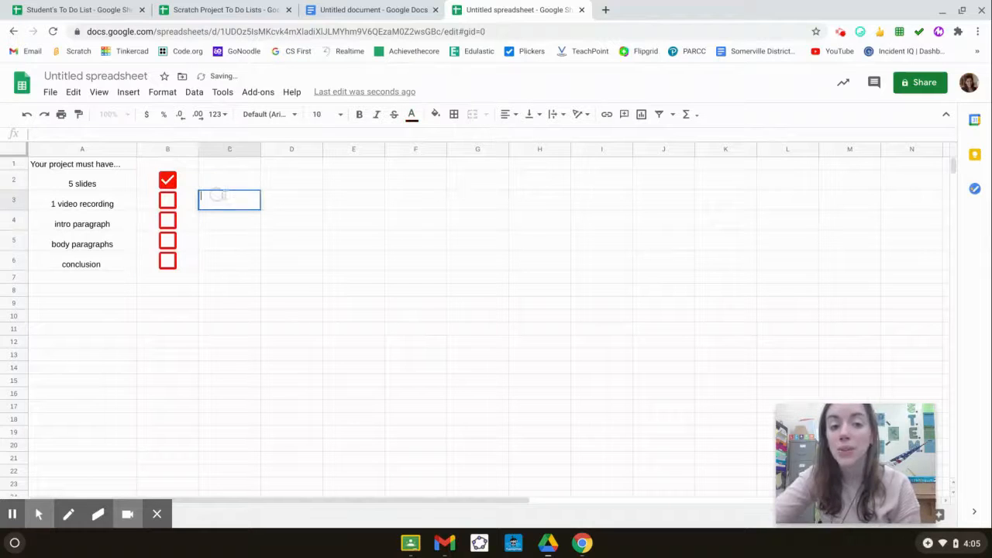
# Step: View the A&GD sheet of the Student's To Do List spreadsheet as an example, and return to the untitled spreadsheet
pyautogui.click(82, 10)
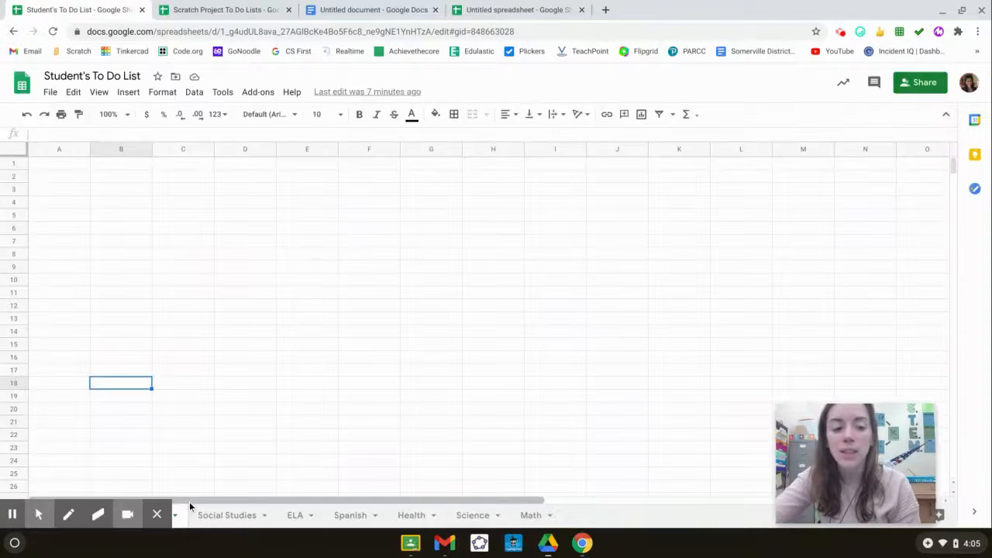
pyautogui.click(92, 516)
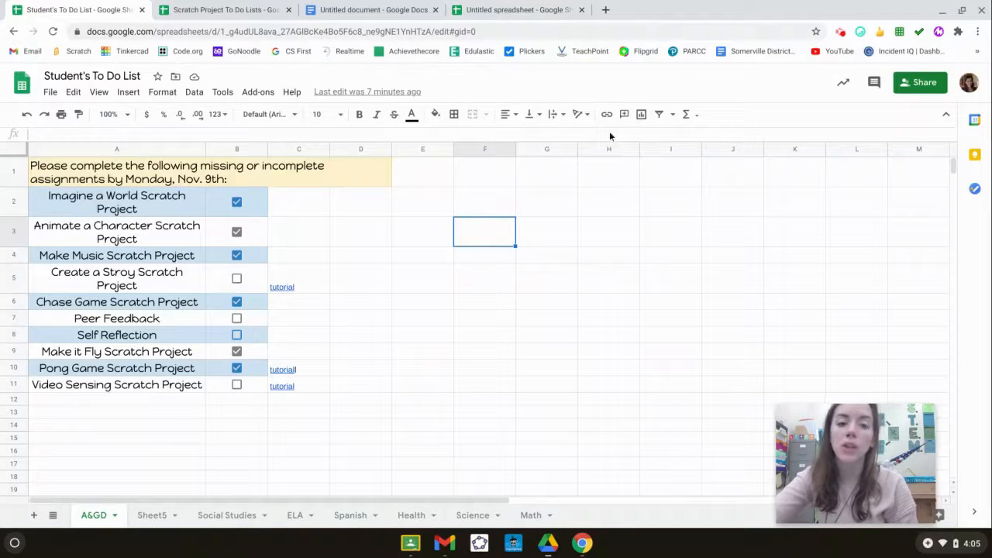
pyautogui.click(526, 7)
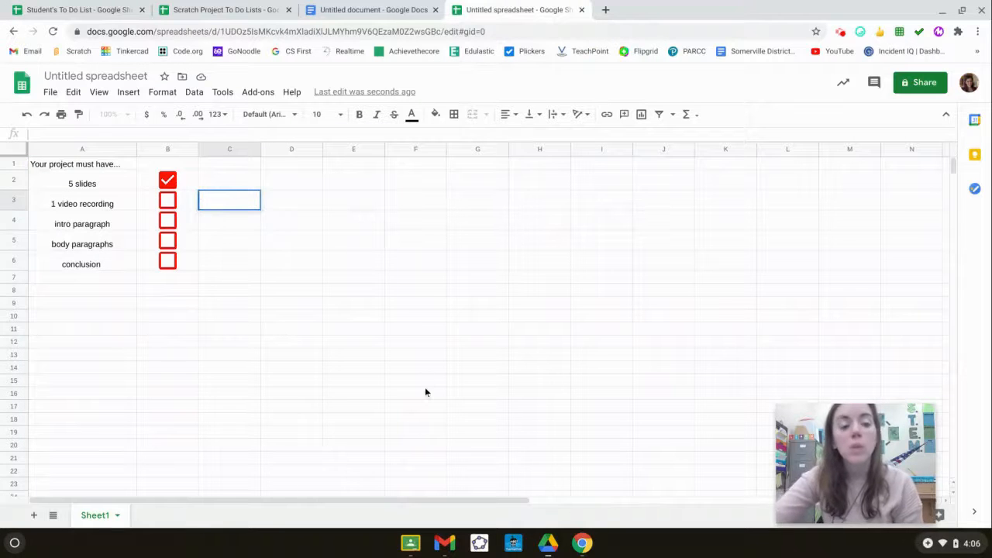
pyautogui.press('Return')
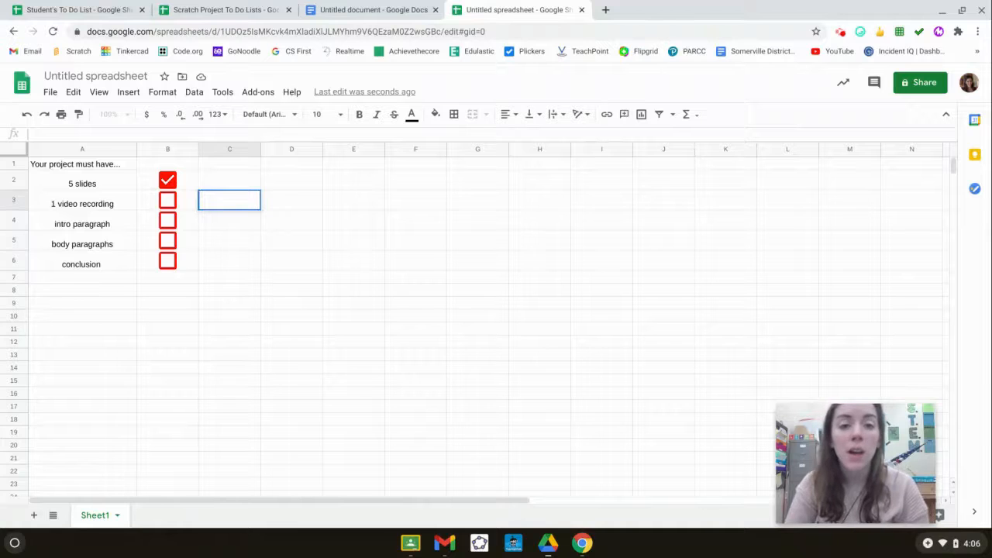